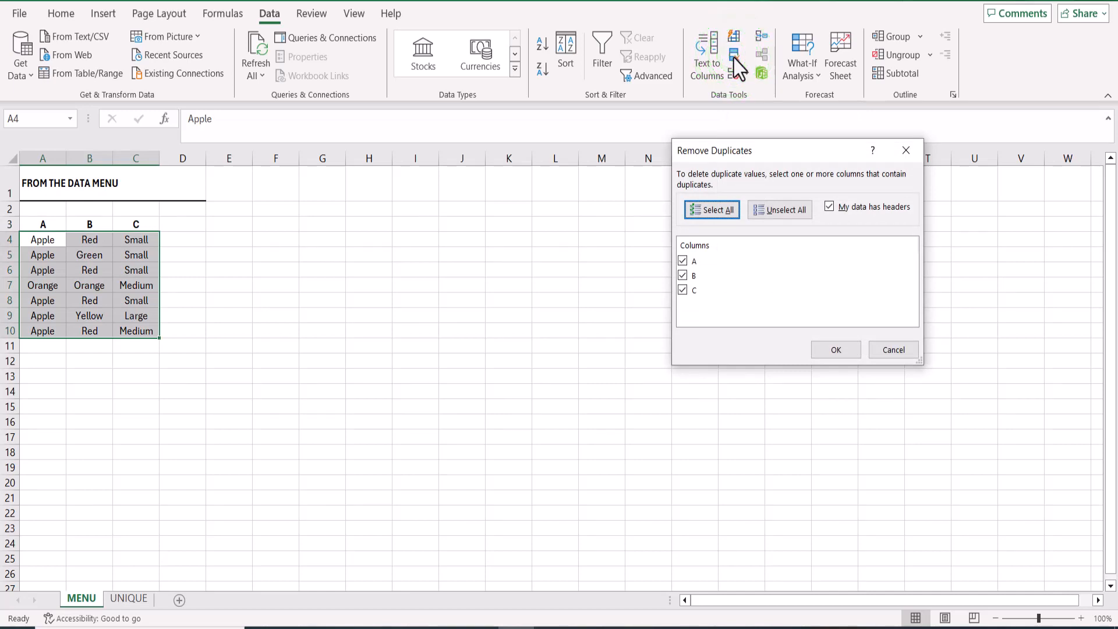
- Remove duplicates from the A4:C10 table, treating row 3 as headers and comparing column A only
click(829, 207)
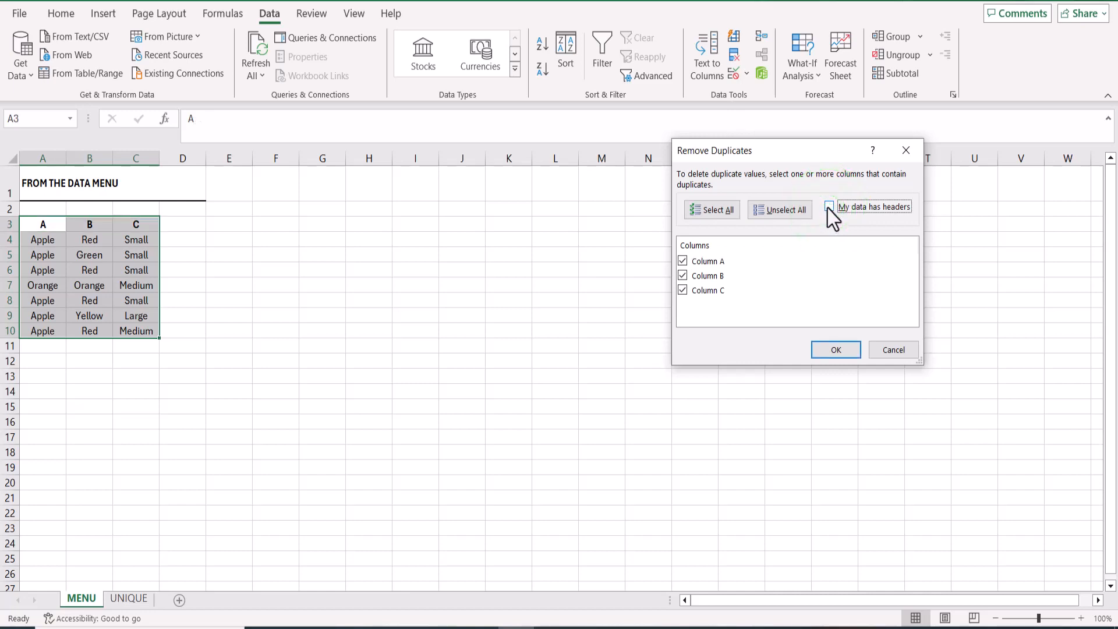
click(829, 208)
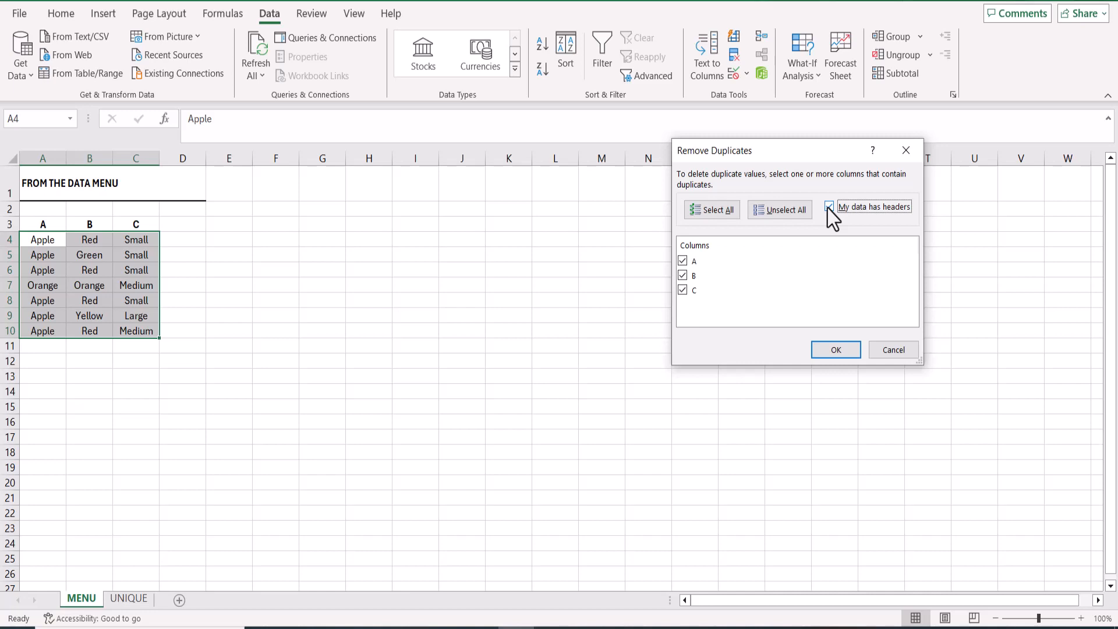
click(828, 207)
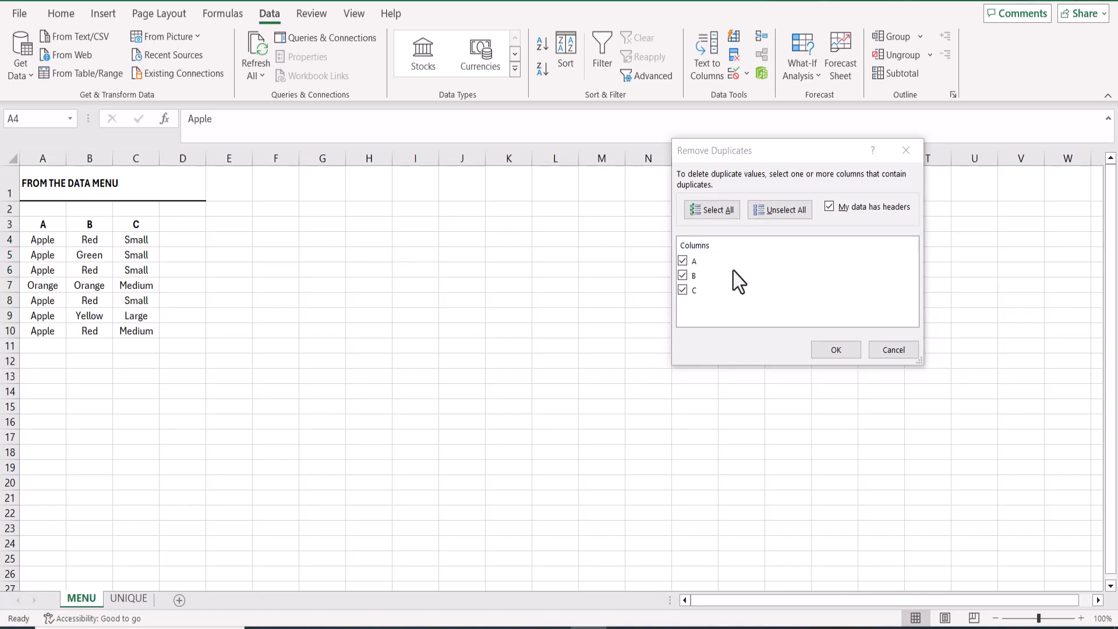
click(682, 290)
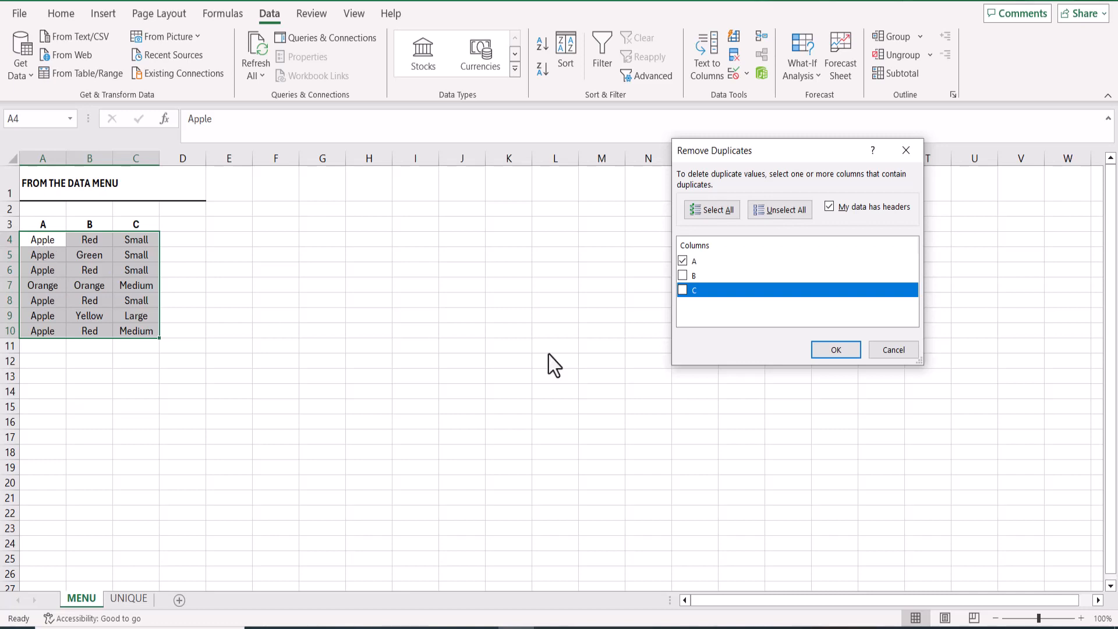
click(837, 353)
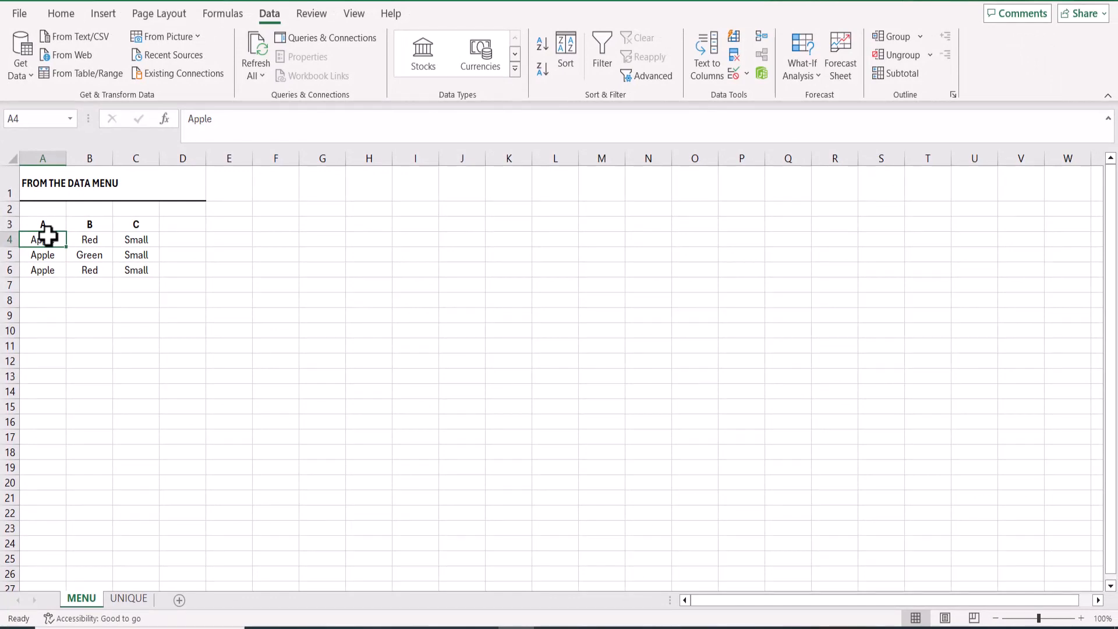
- Remove duplicates from the three-row table in A4:C6, comparing only columns A and C
click(269, 17)
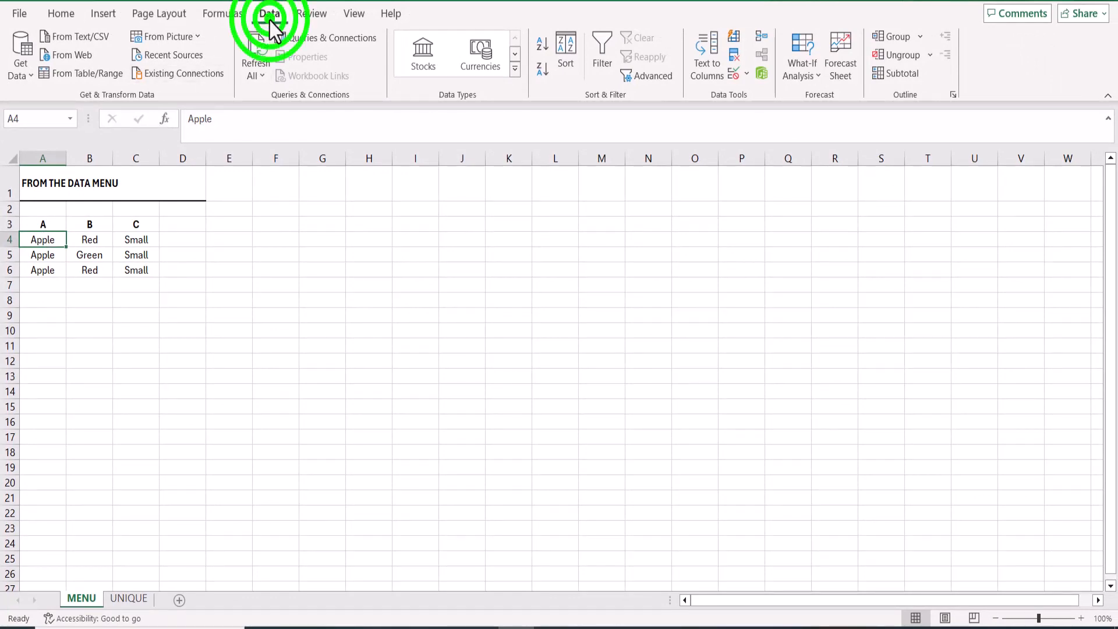
click(735, 57)
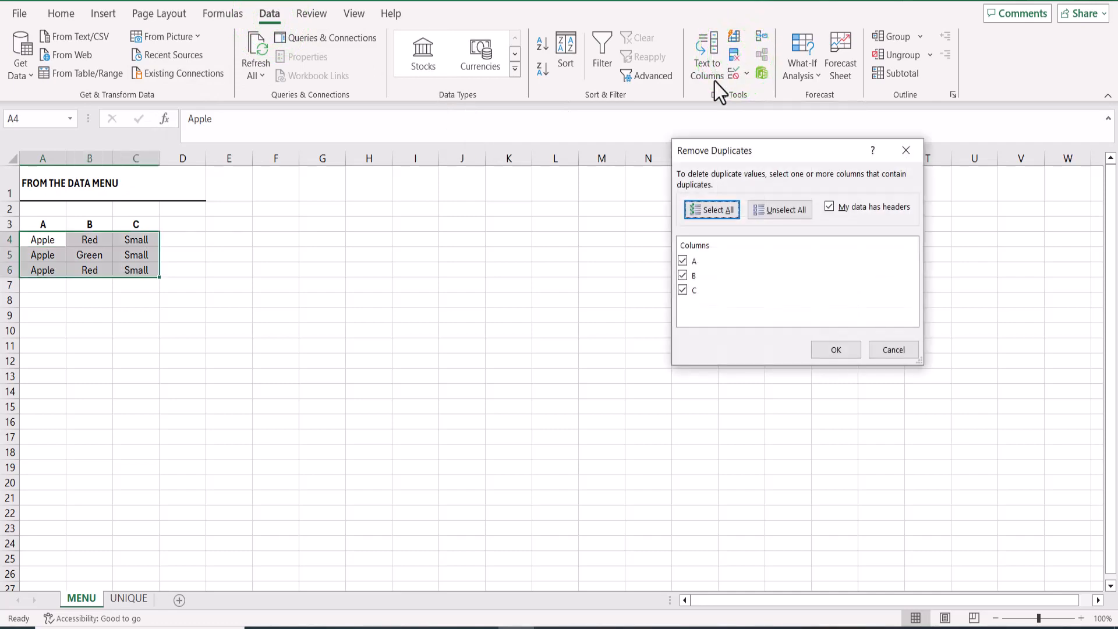
click(682, 275)
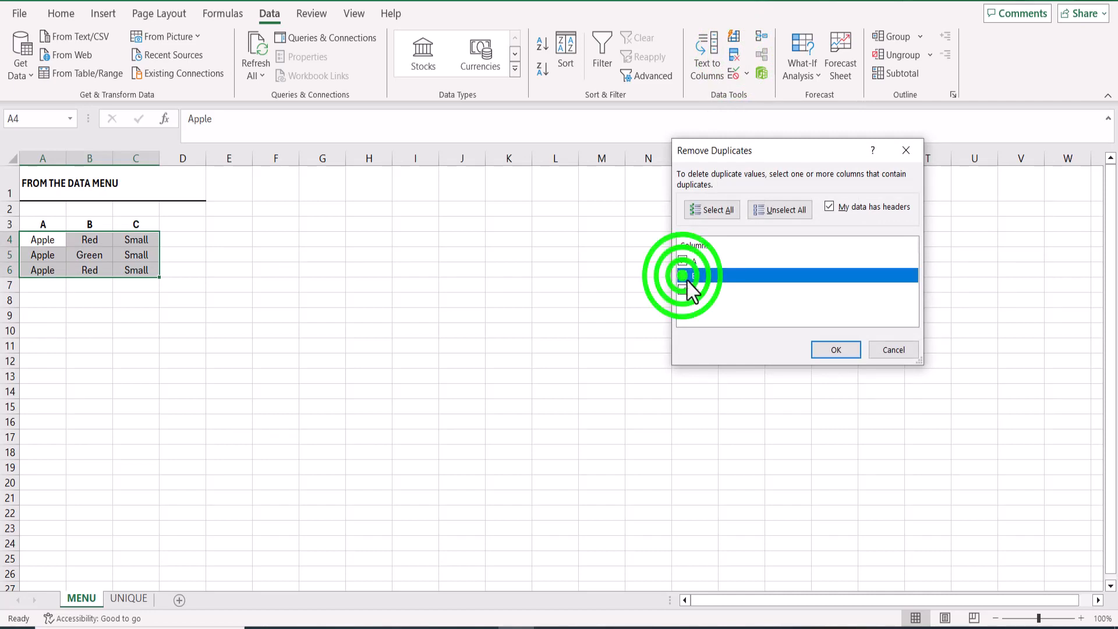
click(834, 349)
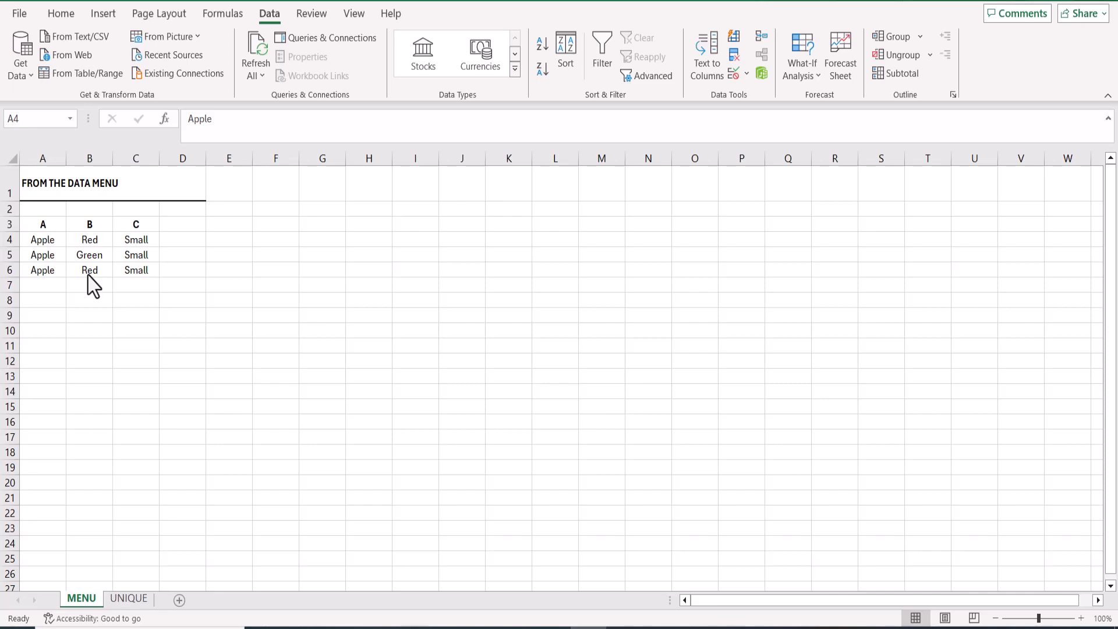
- Remove duplicate rows from A4:C6, comparing columns A, B and C together
click(267, 17)
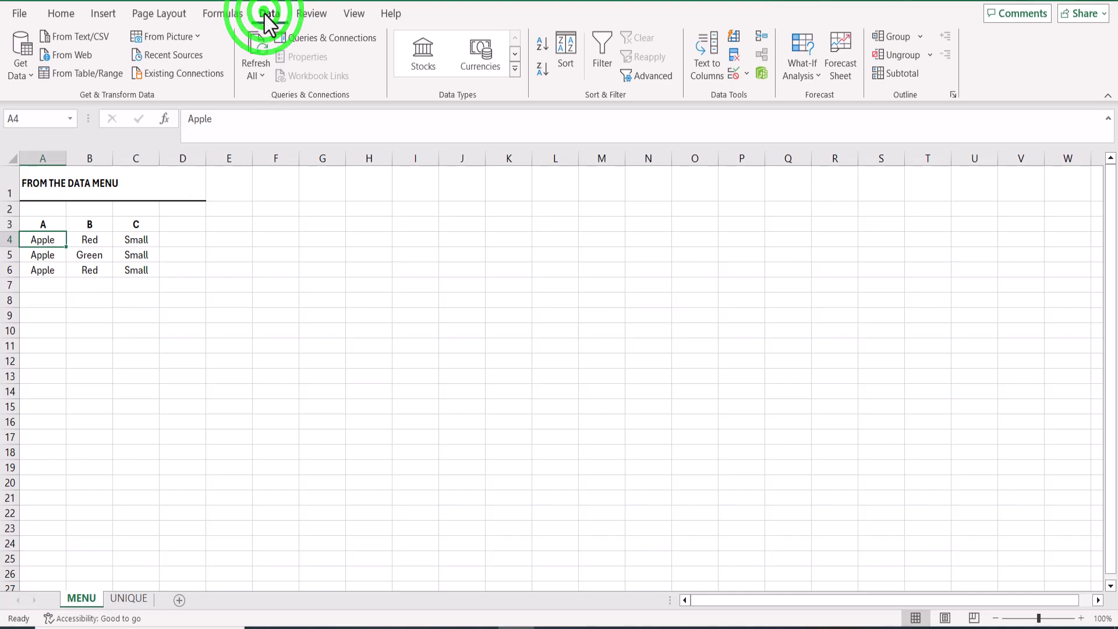
click(735, 56)
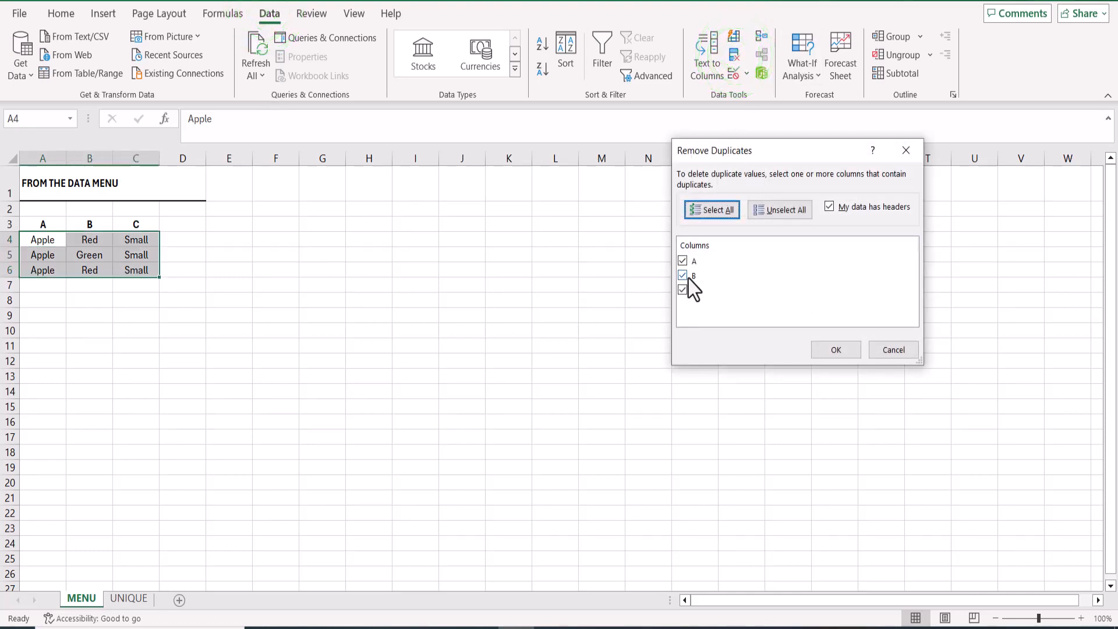
click(835, 350)
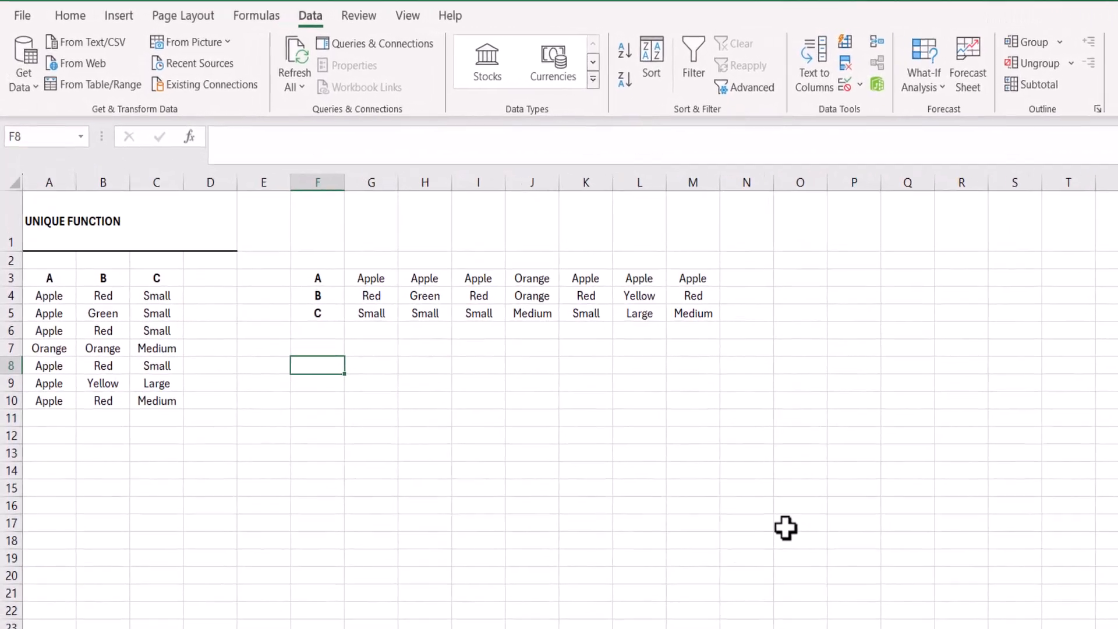
- List the distinct rows of the vertical table in cell F8 with =UNIQUE(A3:C10)
text(=uni)
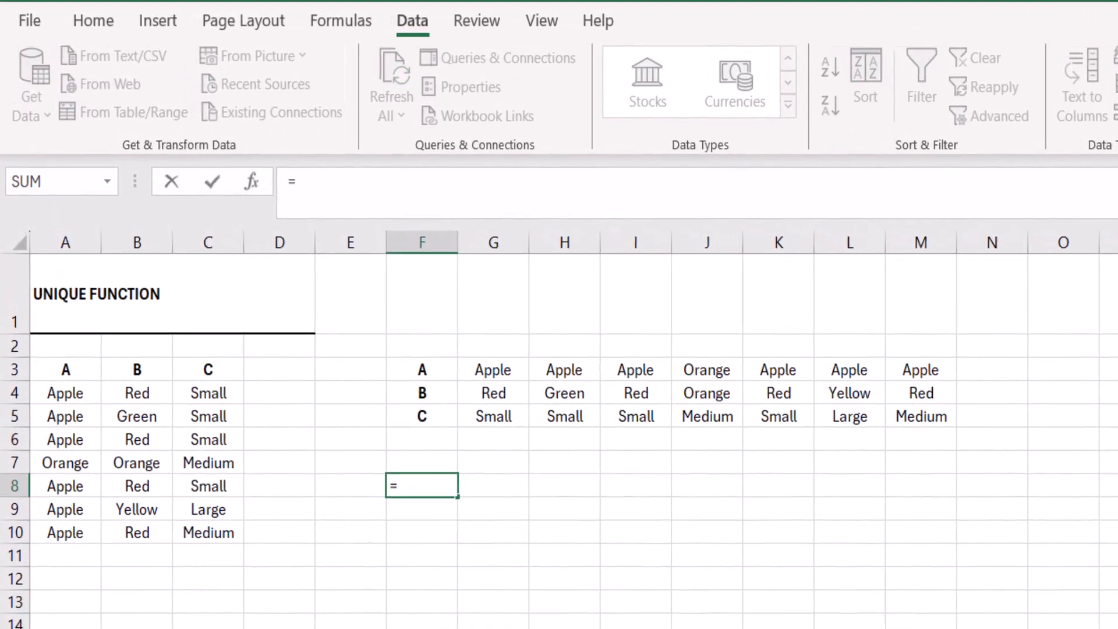
text(que()
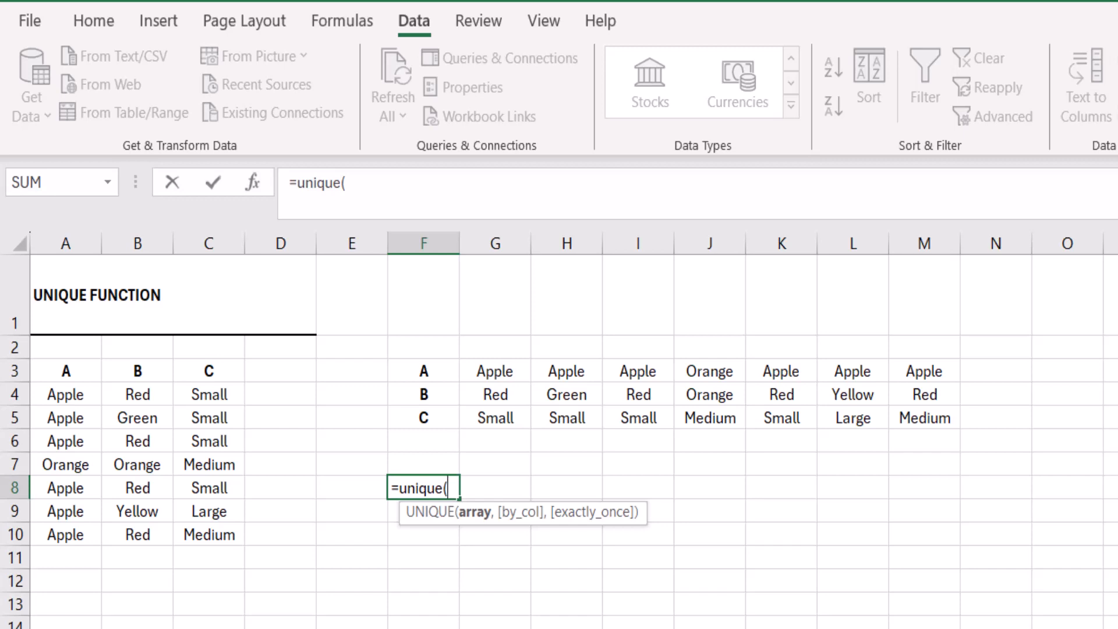
drag(64, 373, 199, 531)
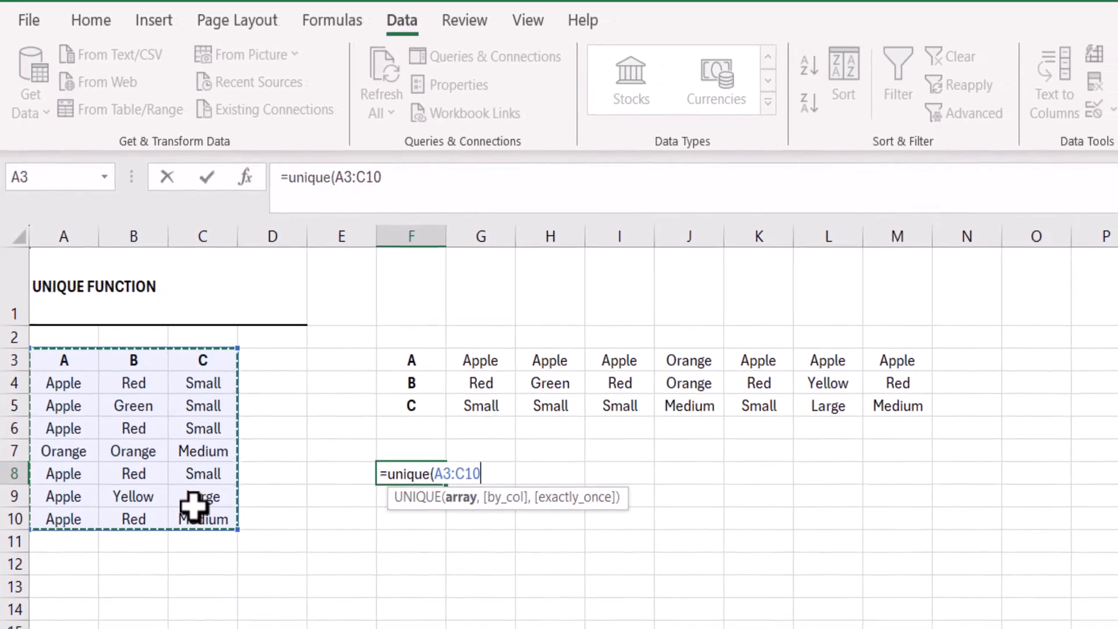
text())
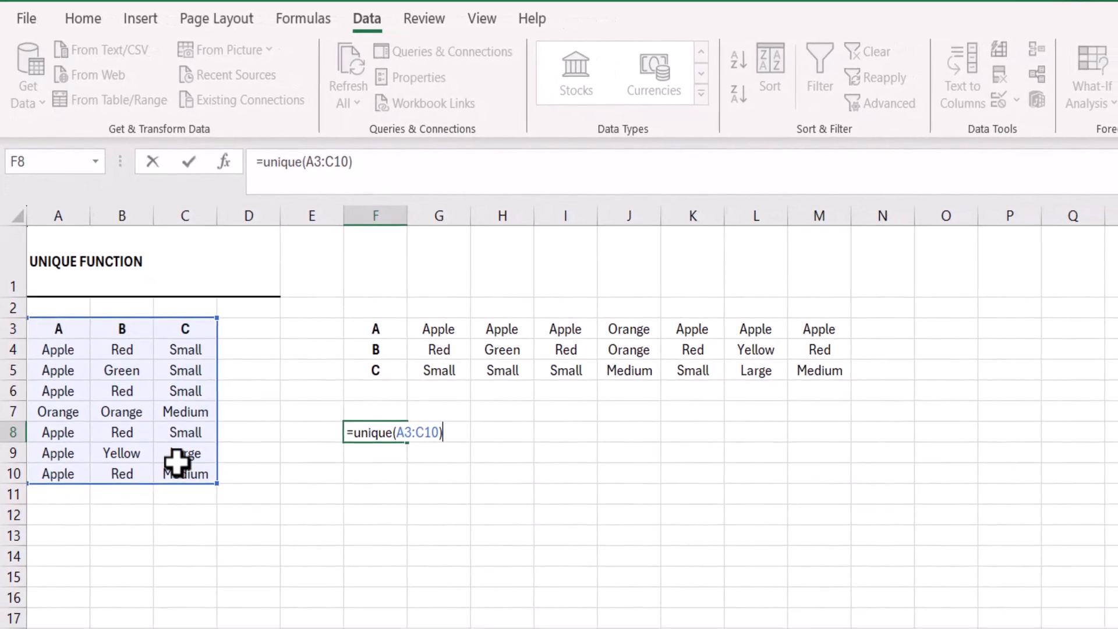
key(Return)
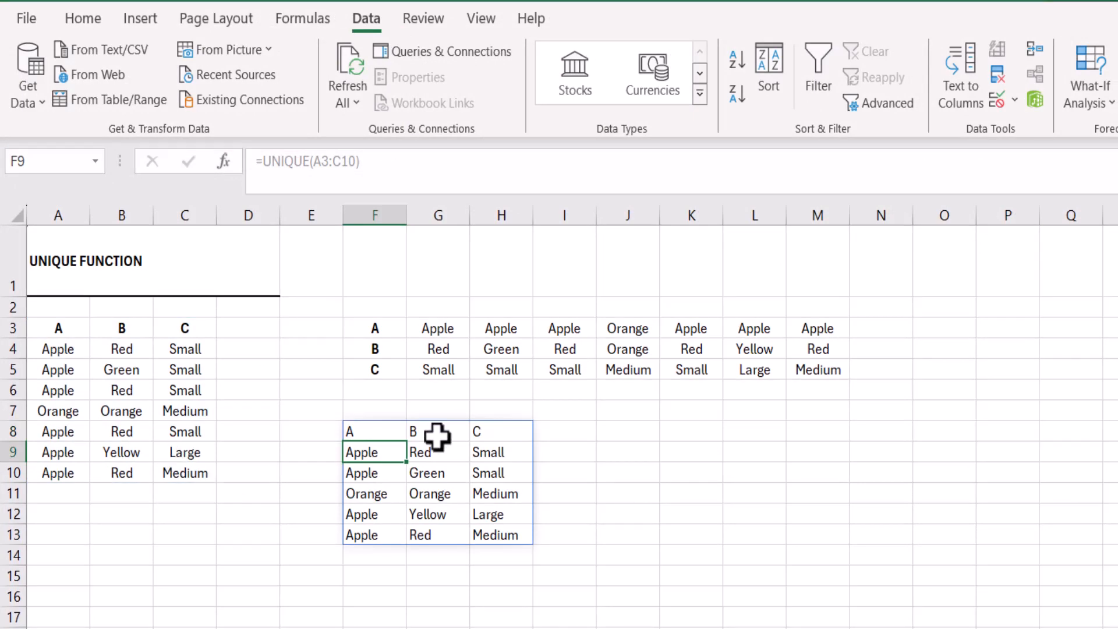
- Try to extract unique combinations of the result's first and third columns in cell J8 with =UNIQUE(F8:F13,H8:H13)
key(Up)
key(Right)
key(Right)
key(Right)
key(Right)
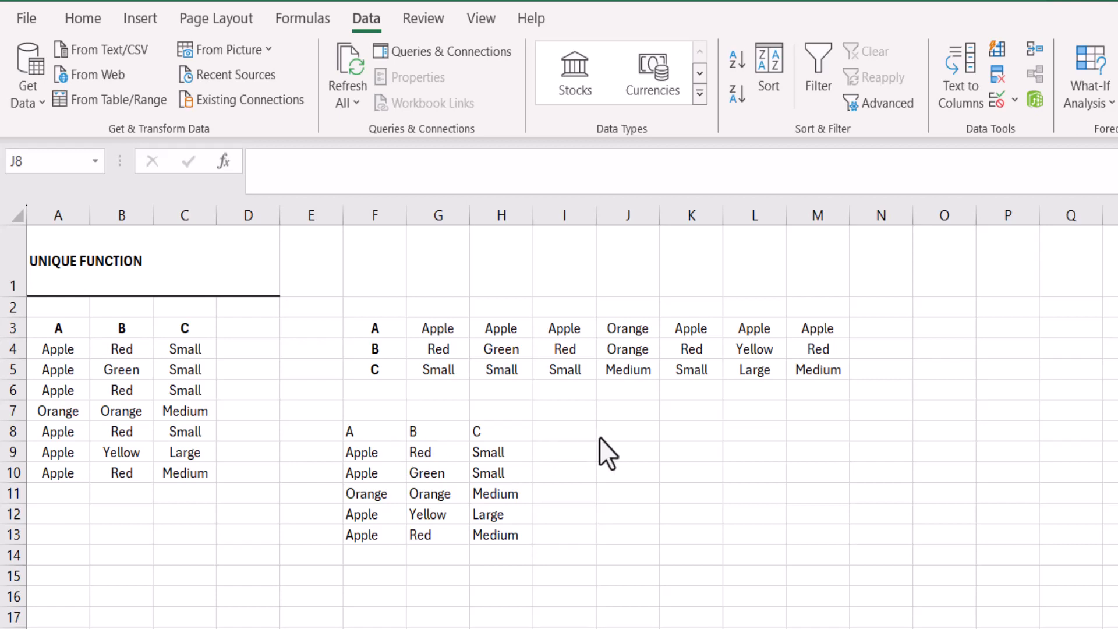
click(613, 435)
text(=)
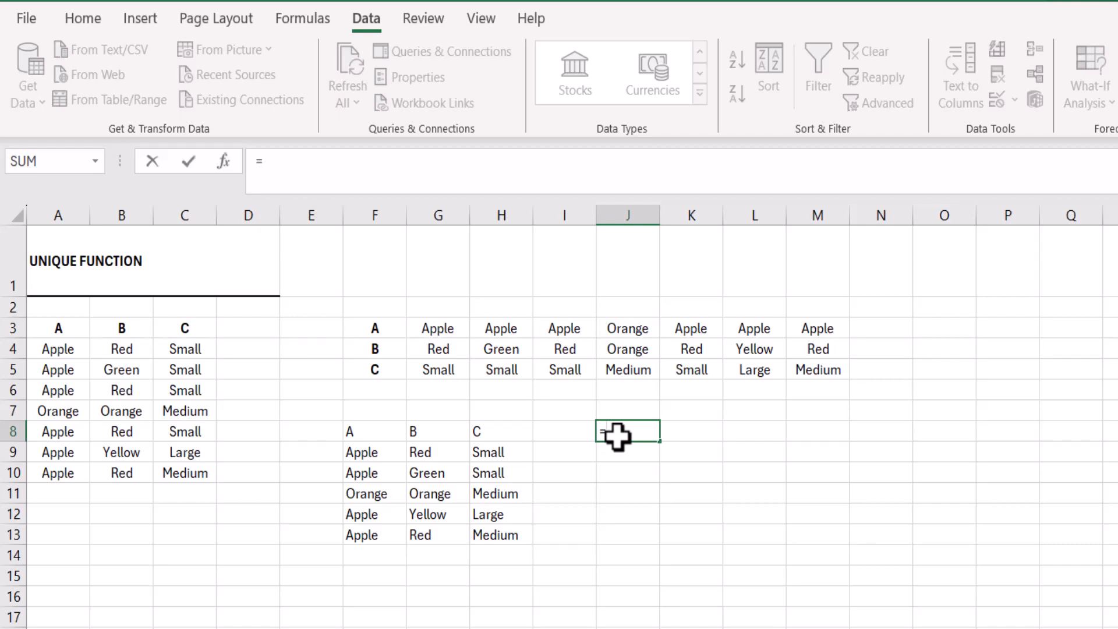
text(un)
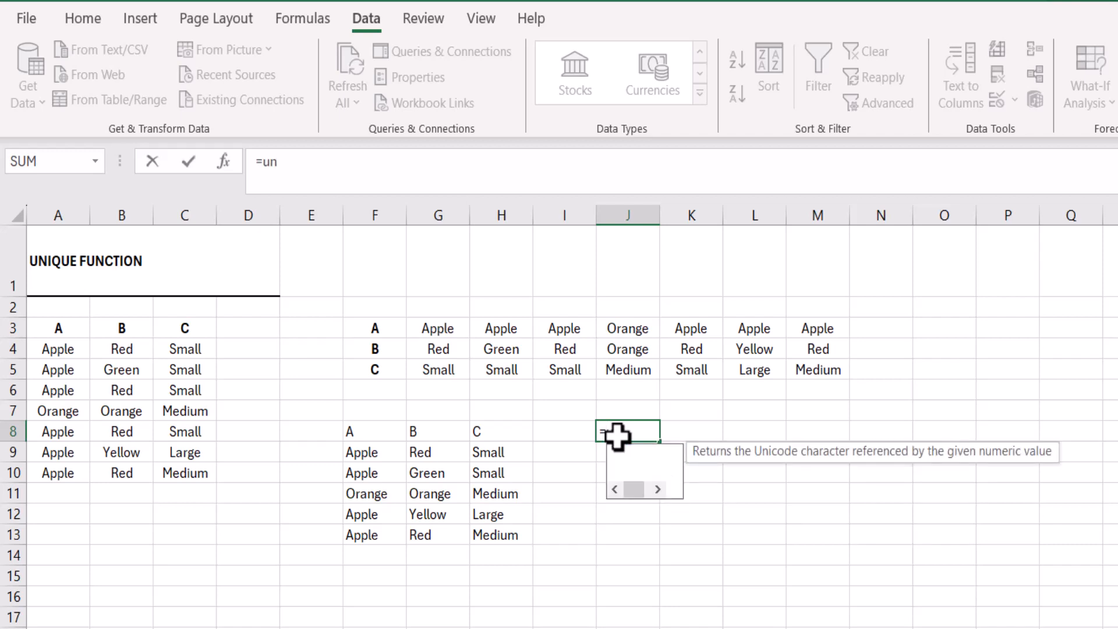
text(ique()
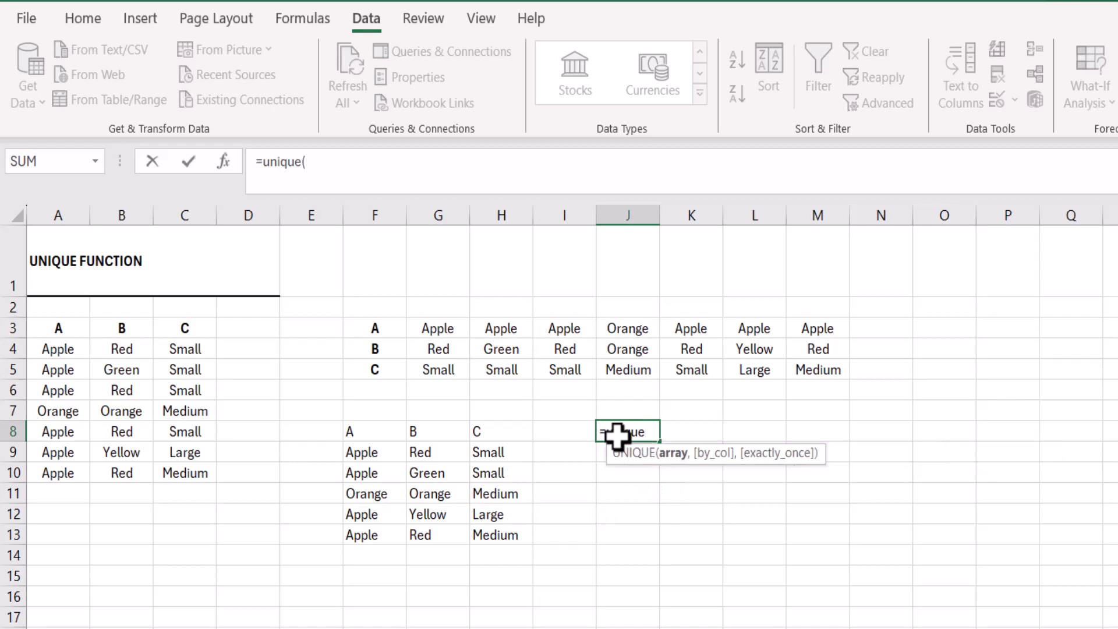
drag(371, 432, 374, 535)
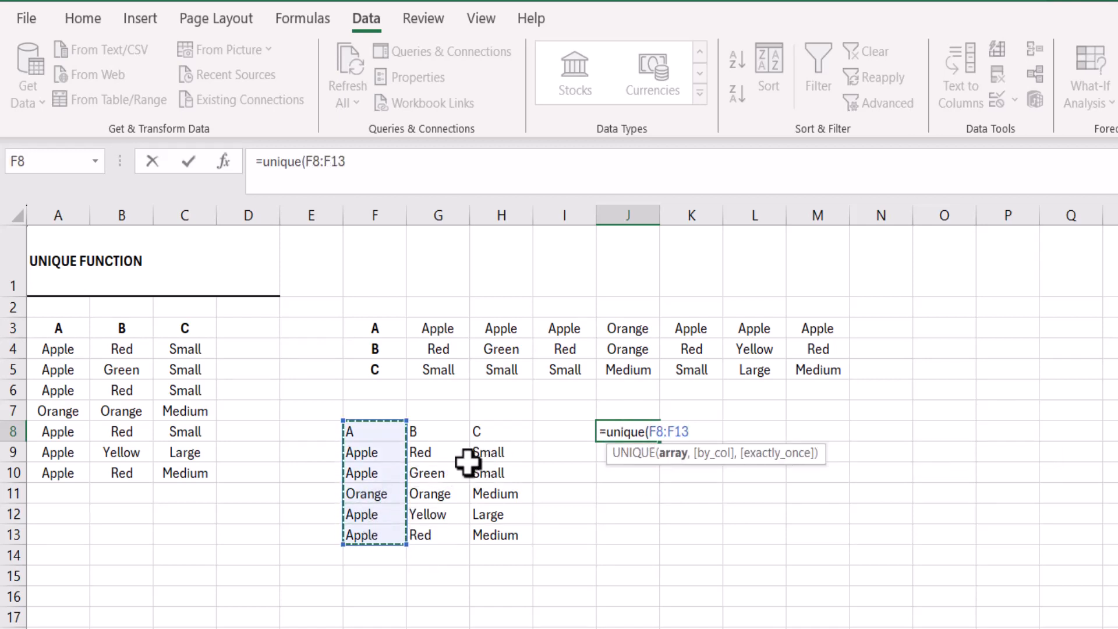
text(,)
drag(490, 429, 489, 524)
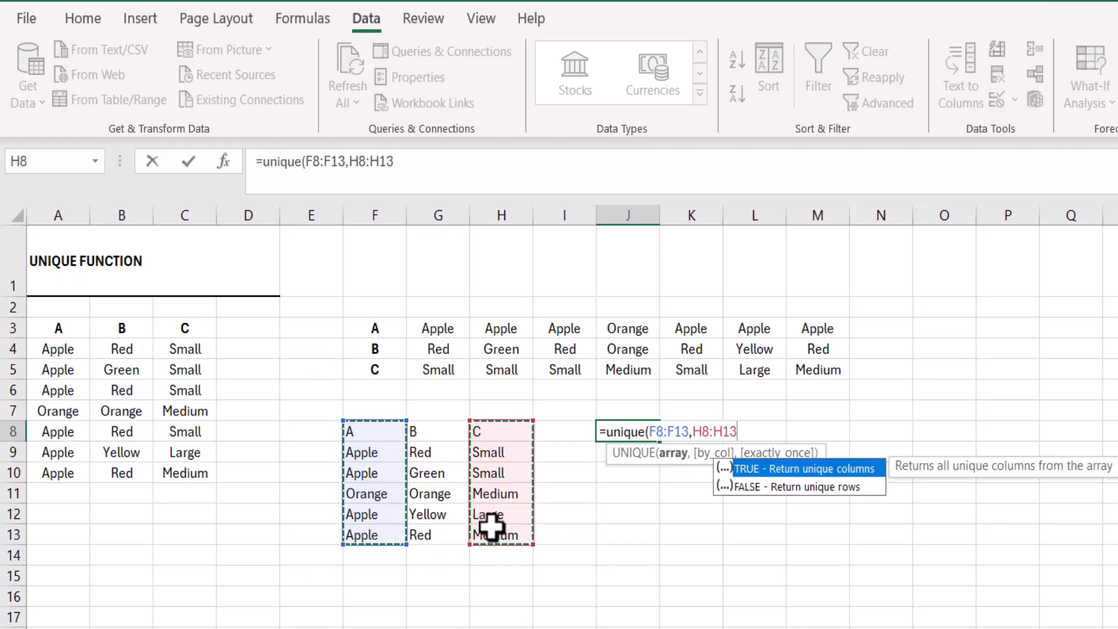
text())
key(Return)
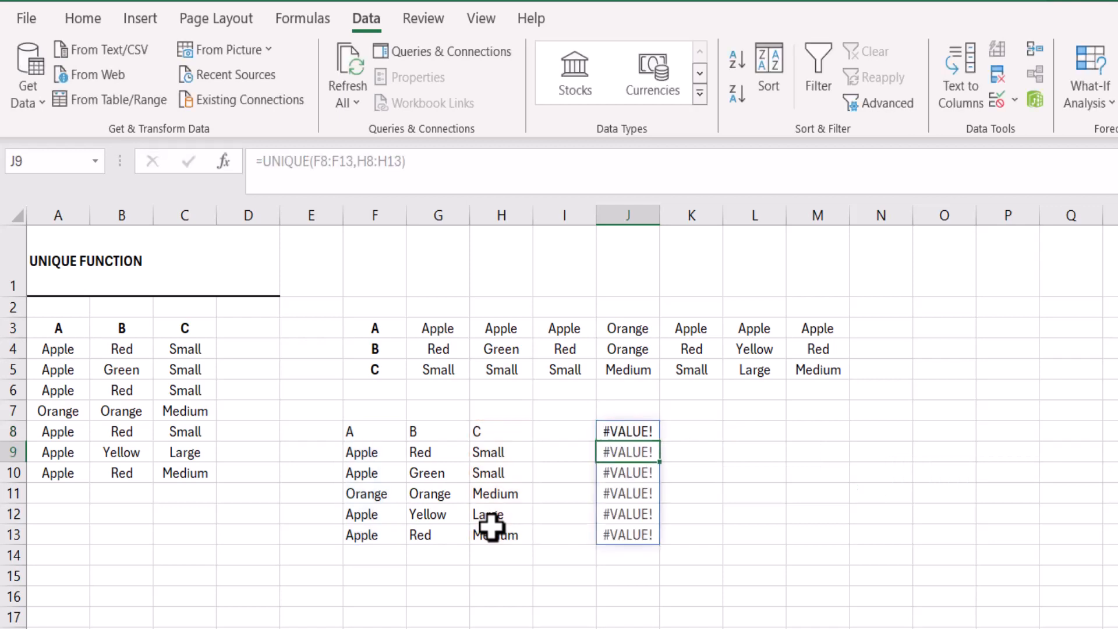
- Replace the formula in J8 with =UNIQUE(F8:F13) to list the distinct values of the first result column
click(632, 431)
drag(406, 161, 308, 172)
key(BackSpace)
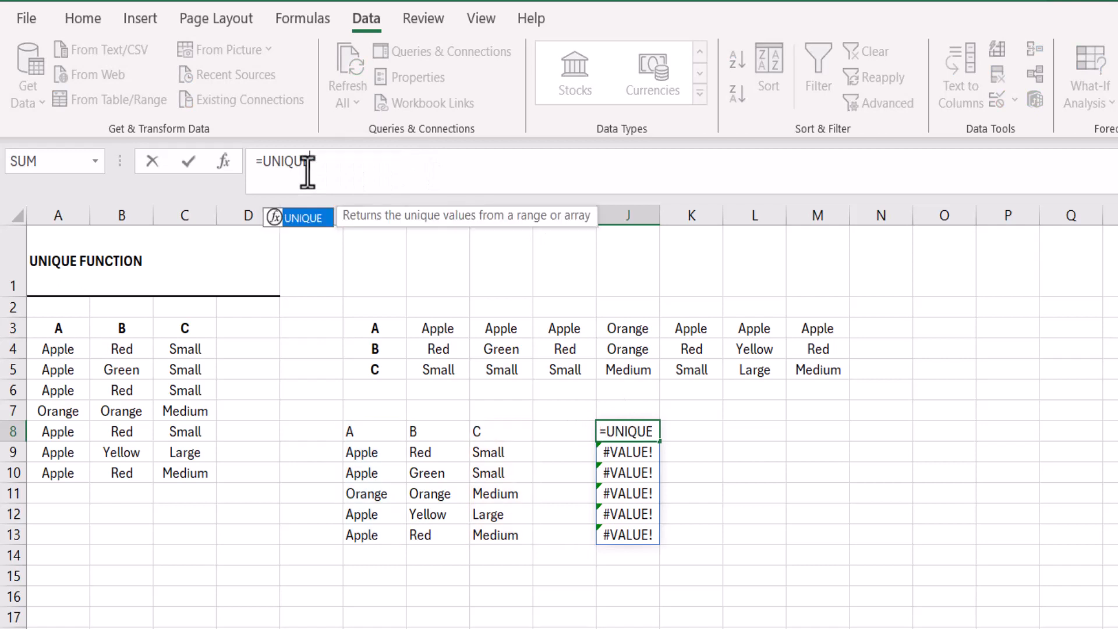
text(()
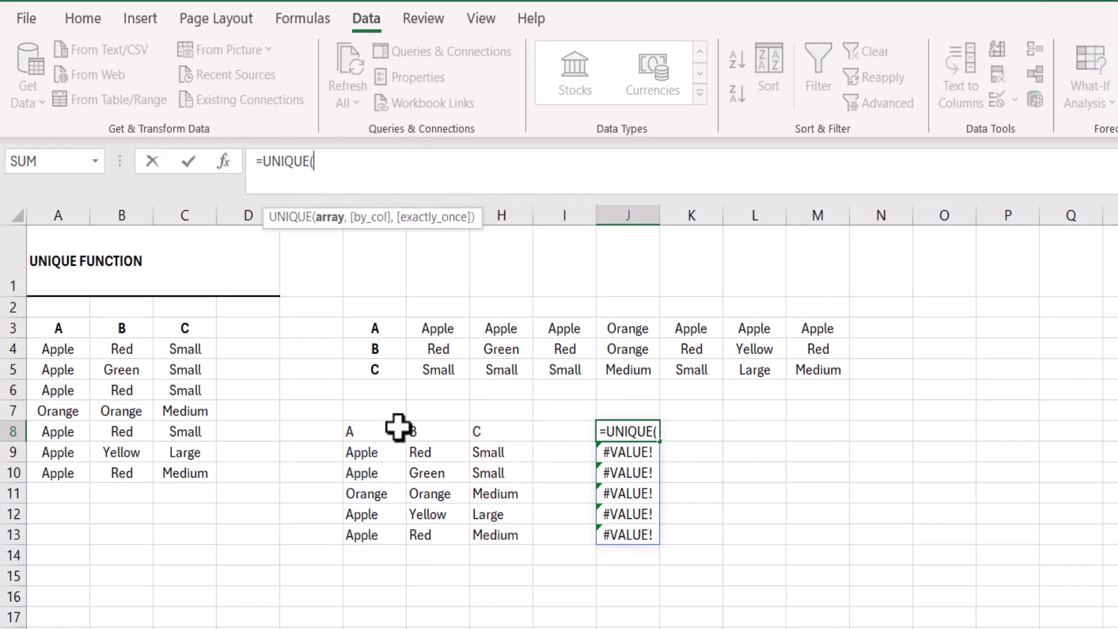
drag(360, 435, 362, 532)
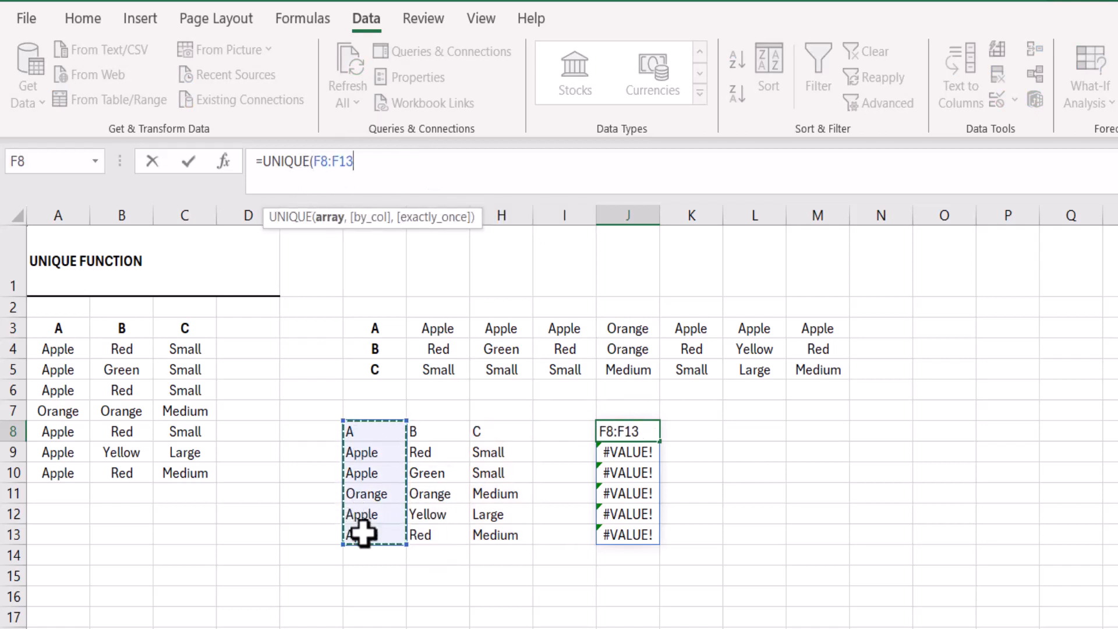
text())
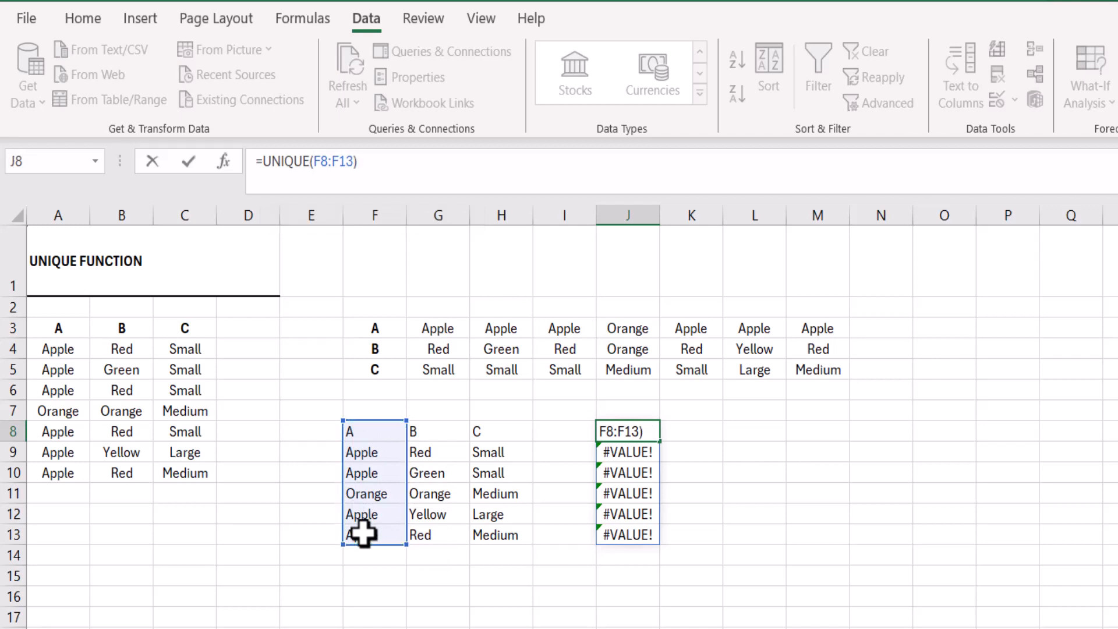
key(Return)
- List the distinct columns of the horizontal table in cell L8 with =UNIQUE(F3:M5,TRUE)
click(735, 431)
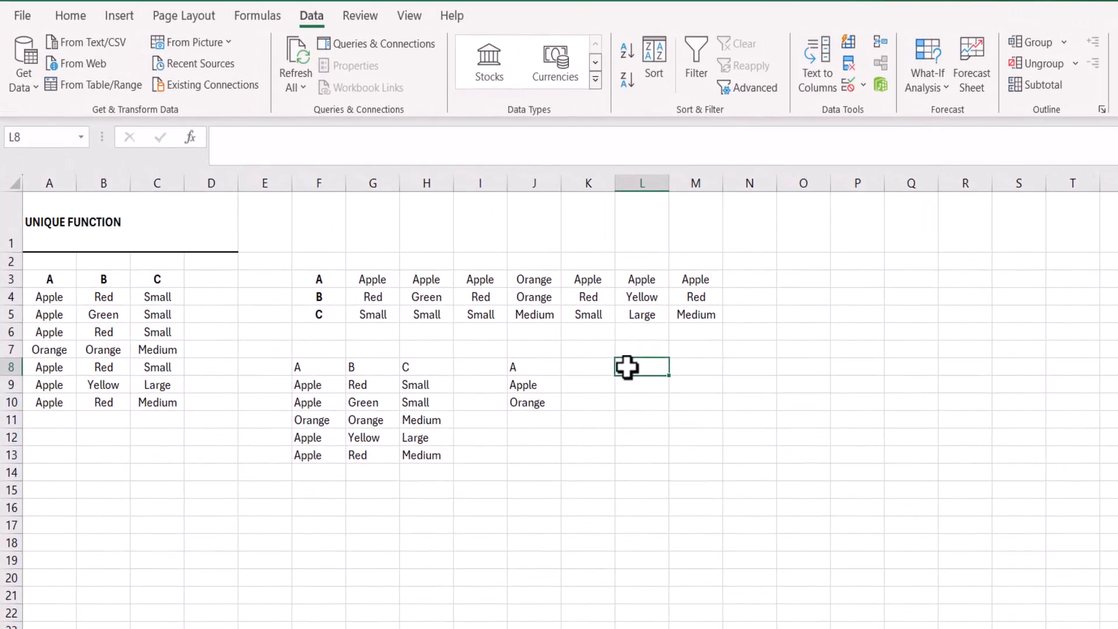
text(=)
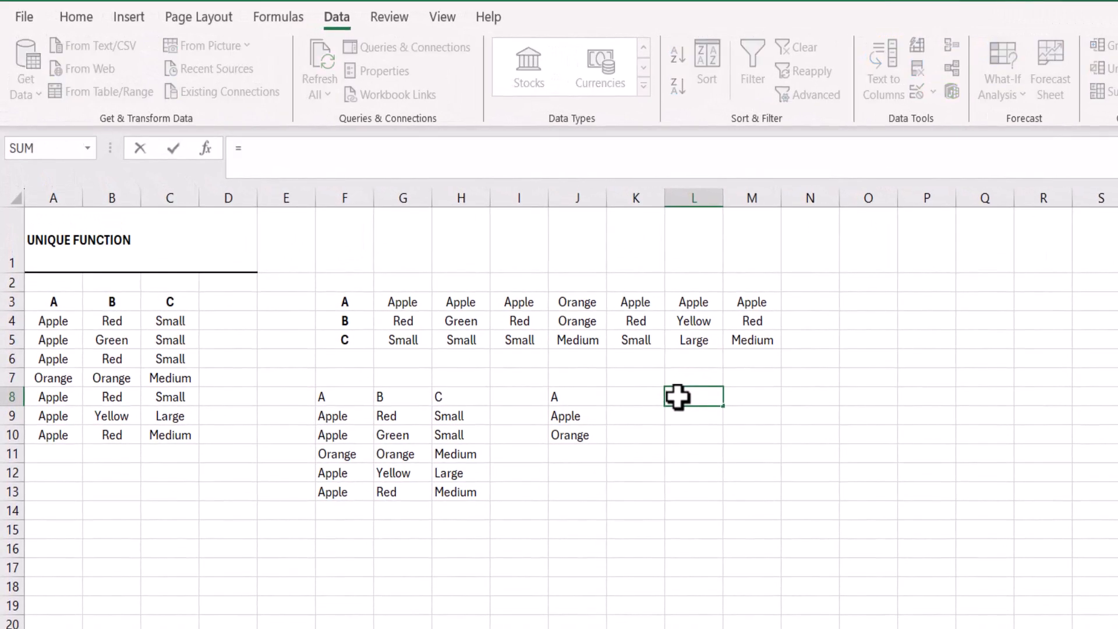
text(uni)
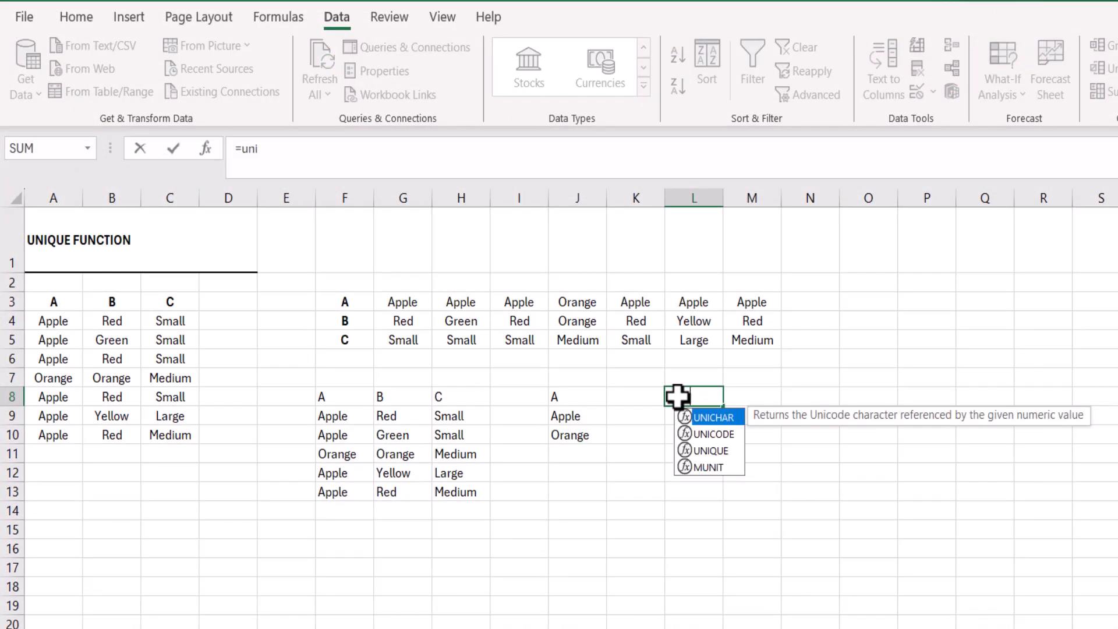
text(que()
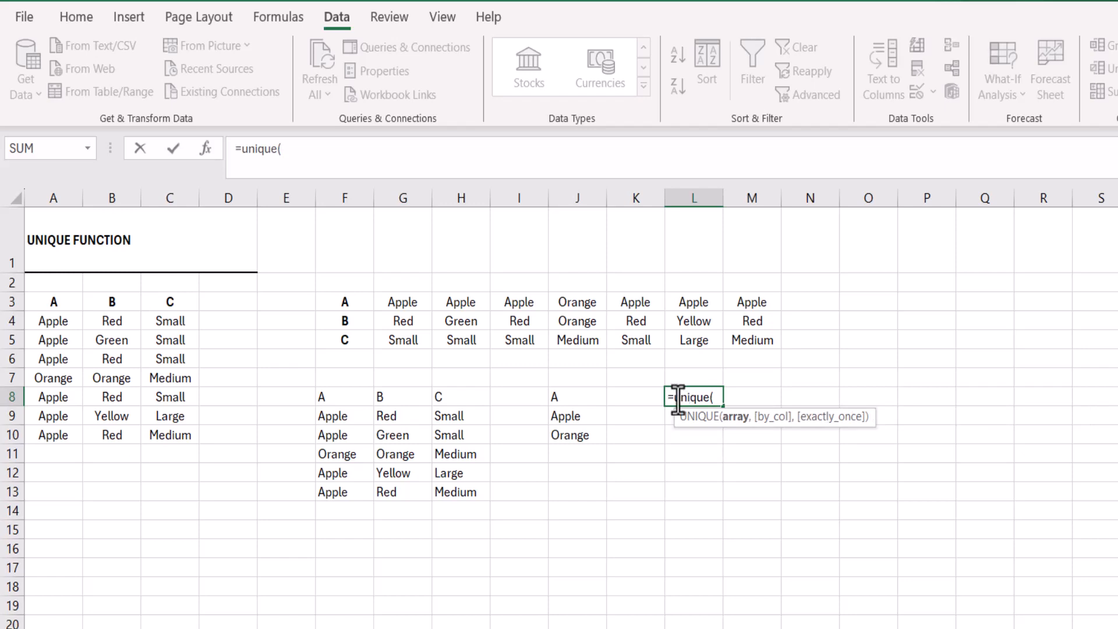
click(368, 308)
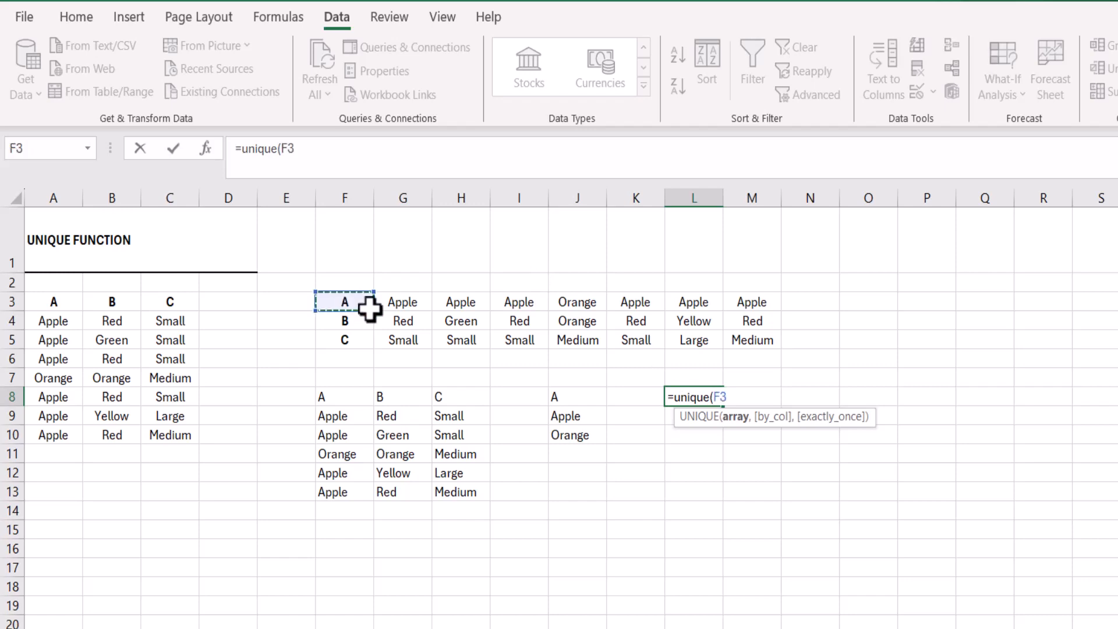
drag(368, 307, 741, 346)
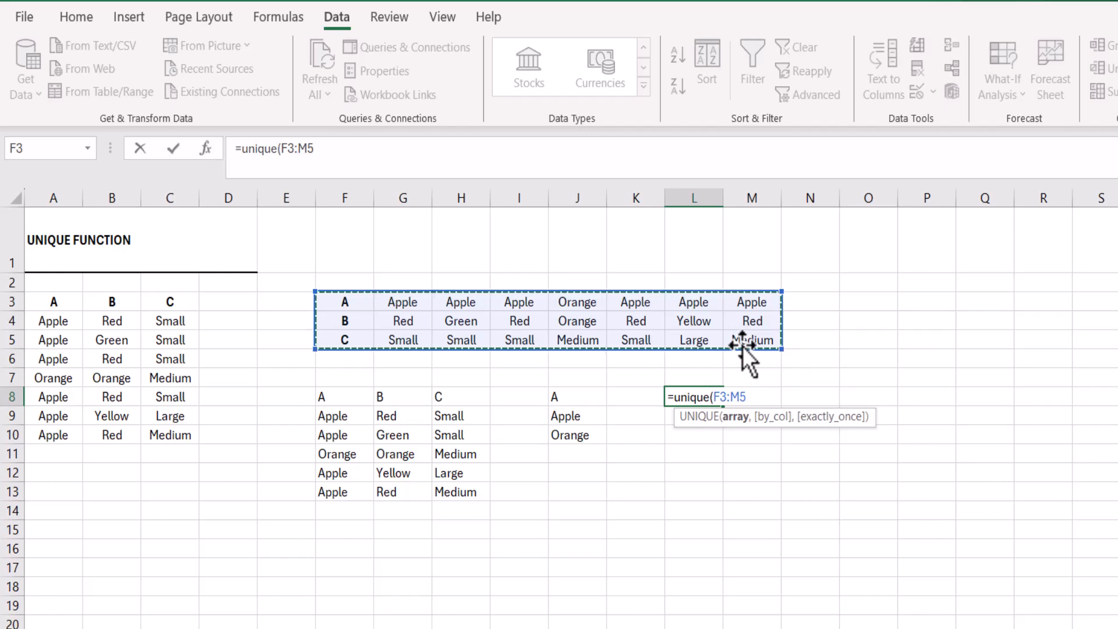
text(,)
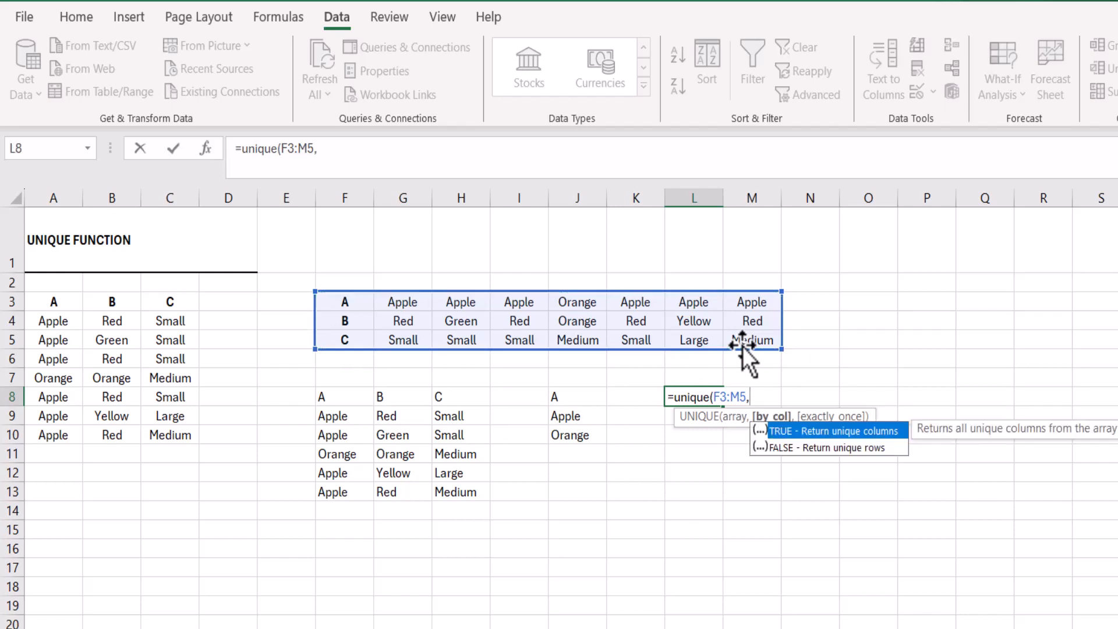
double_click(808, 431)
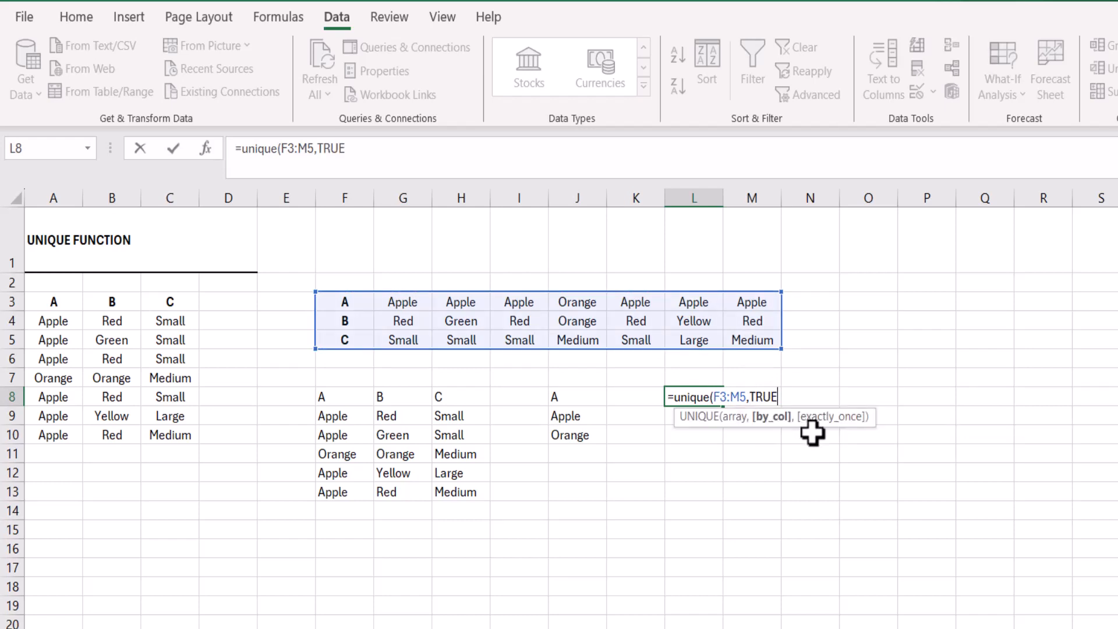
text())
key(Return)
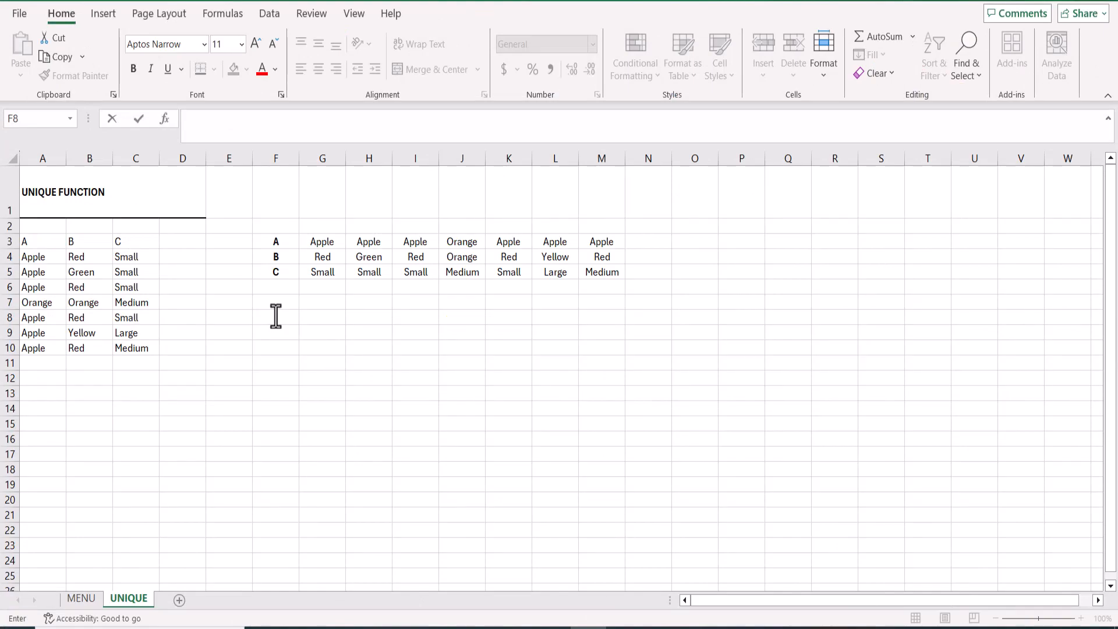
- List the rows that occur exactly once in the range A3:C6 in cell F8 with =UNIQUE(A3:C6,,TRUE)
click(275, 320)
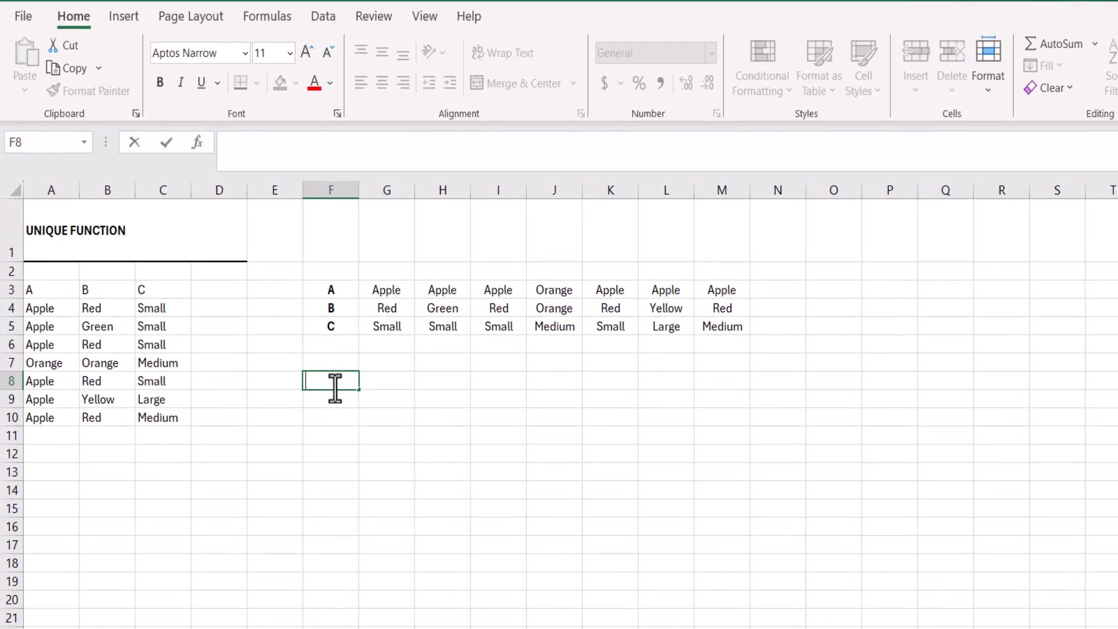
text(=uni)
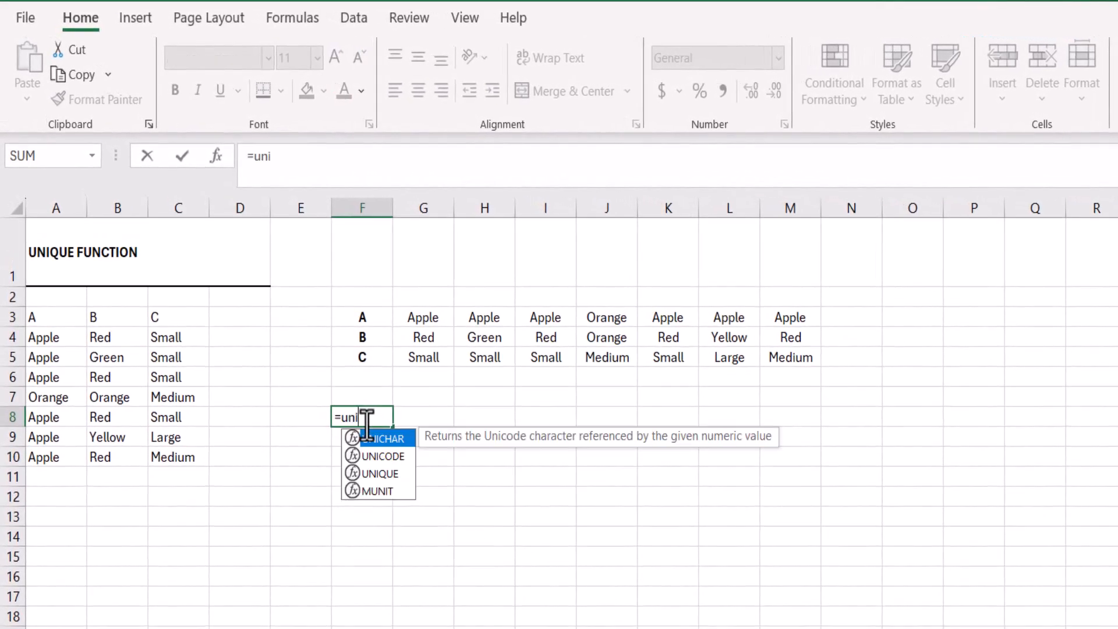
text(que()
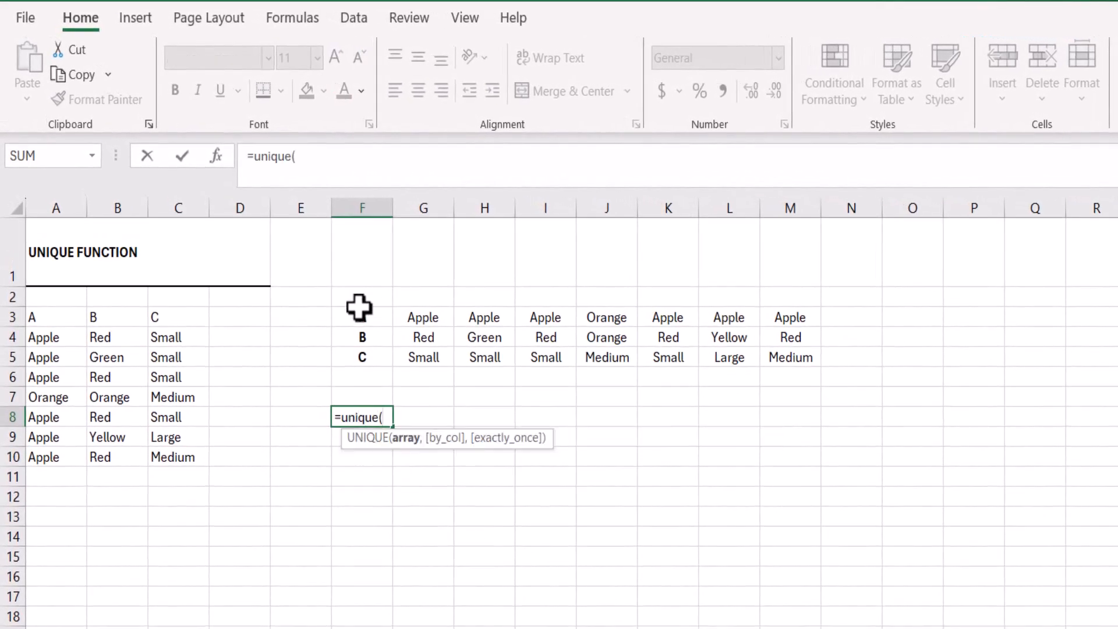
click(47, 316)
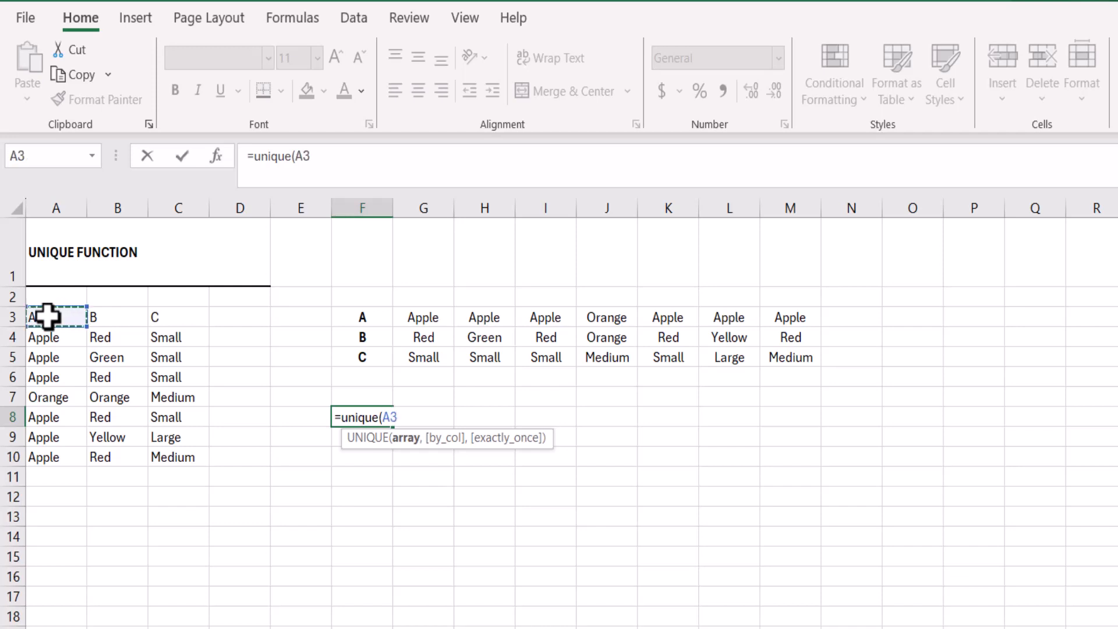
drag(47, 317, 185, 369)
text(,,)
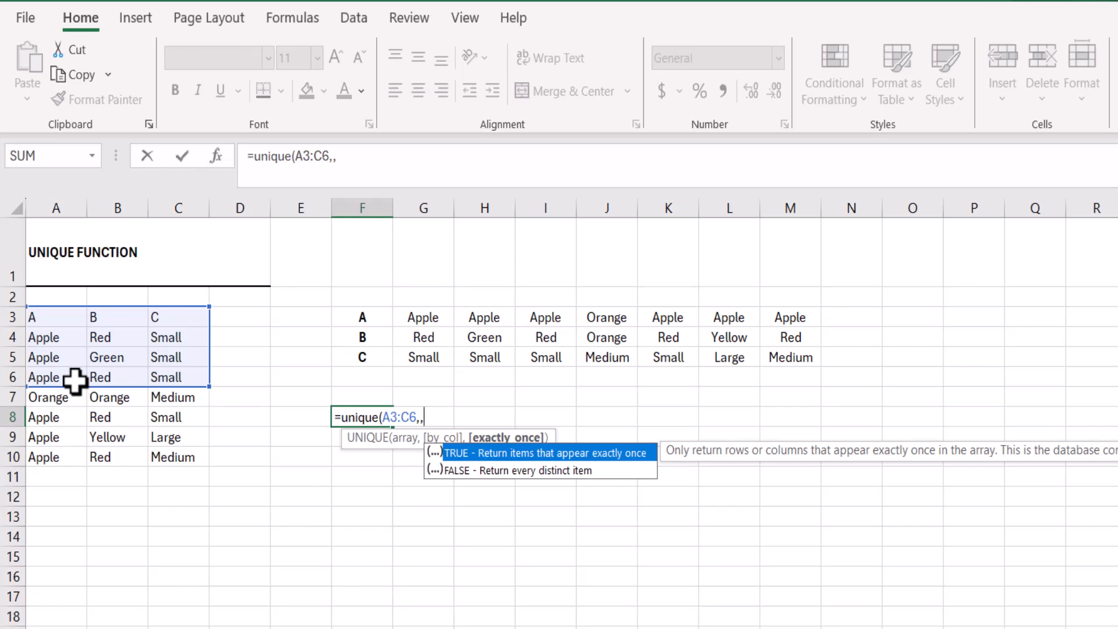
double_click(476, 453)
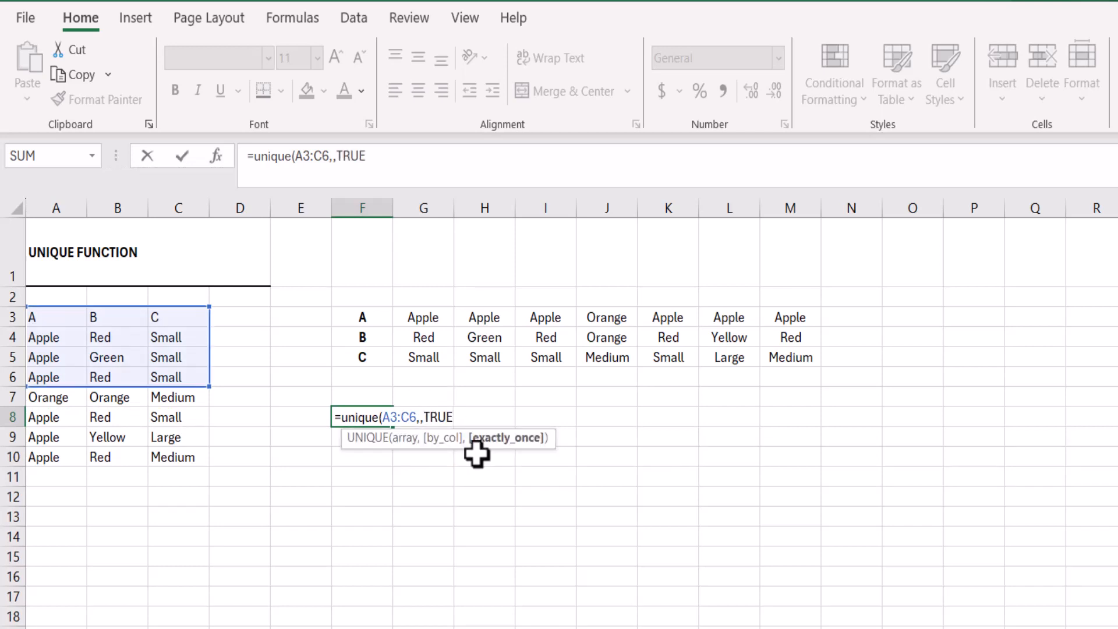
text())
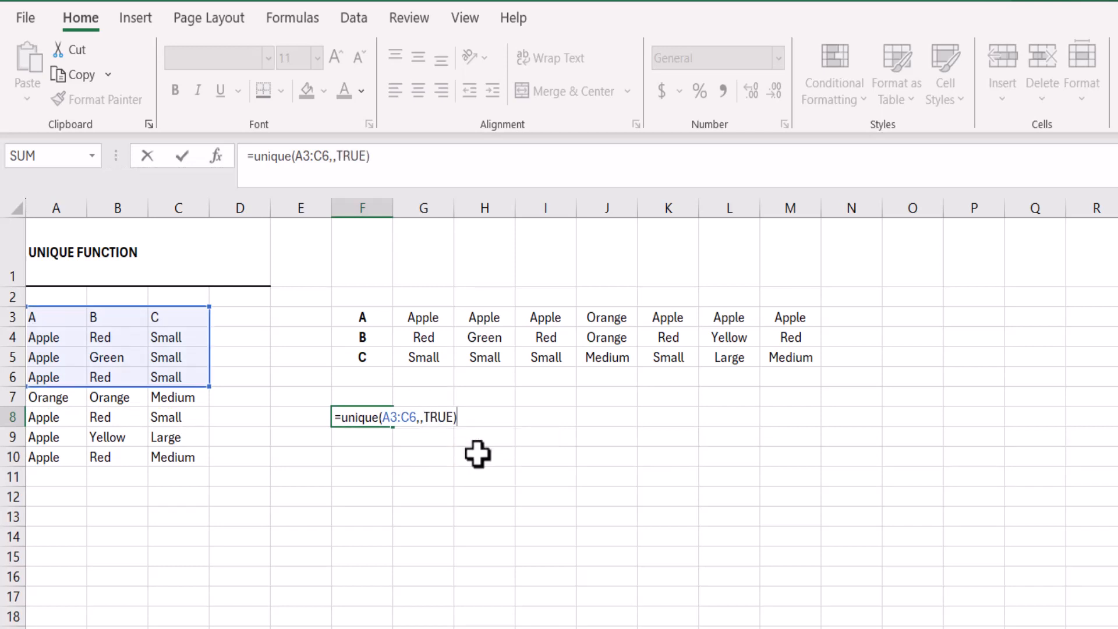
key(Return)
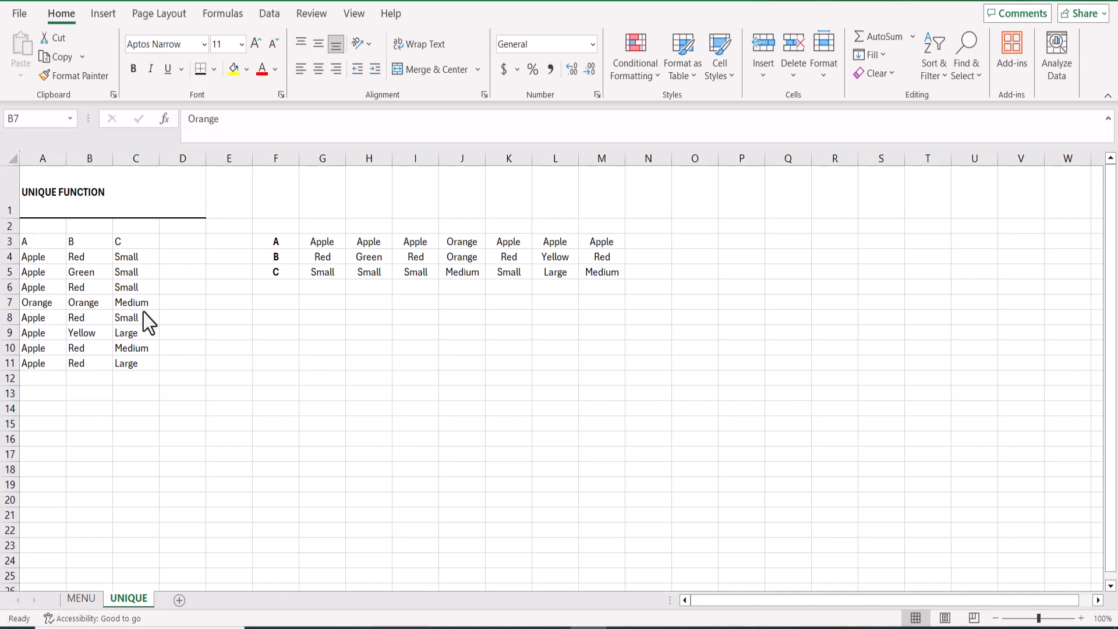
- Format the range A3:C11 as a table with headers, using a light style with a black header row
click(88, 304)
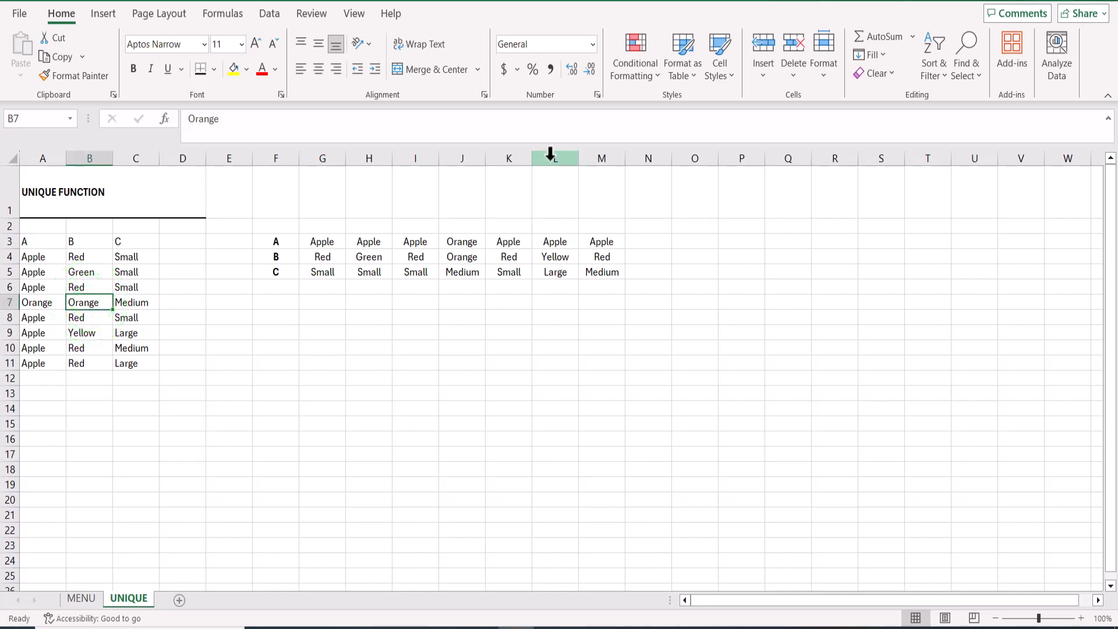
click(694, 70)
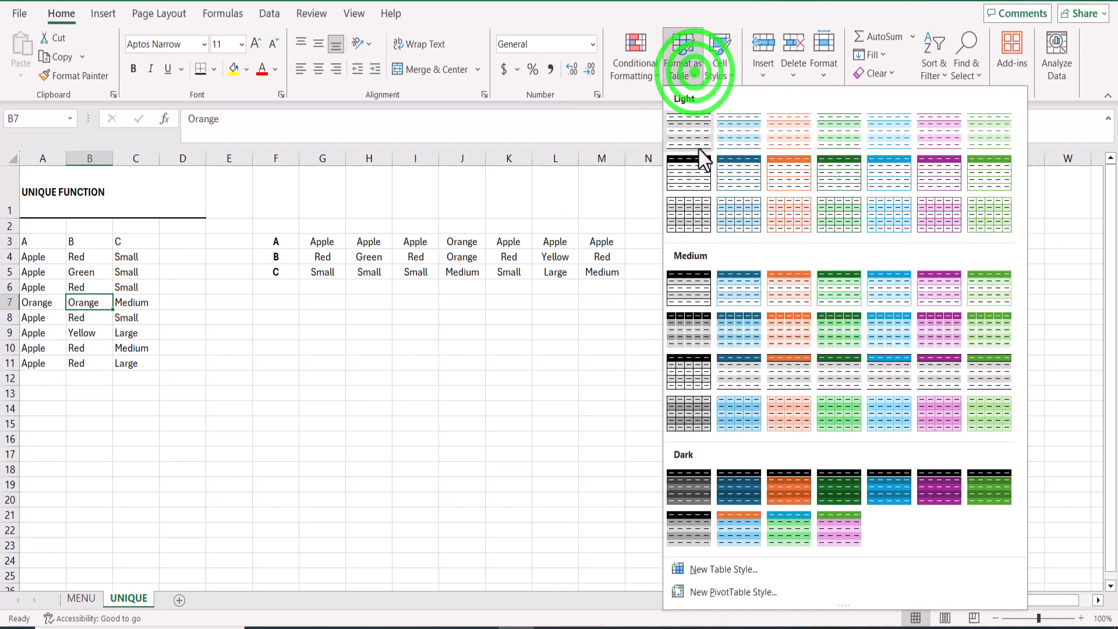
click(689, 175)
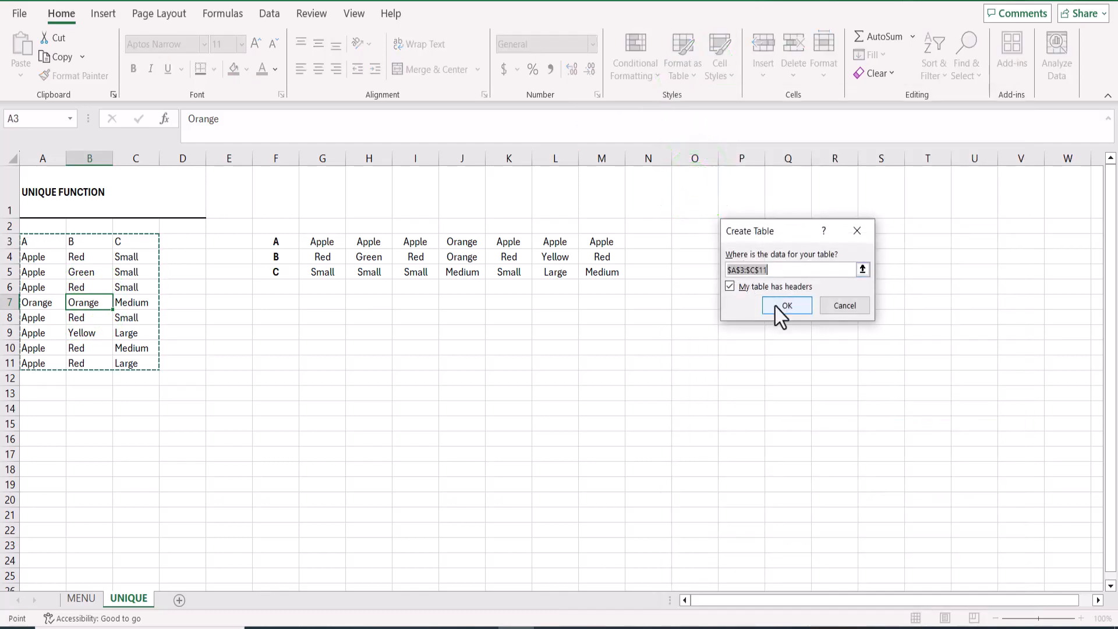
click(780, 310)
- List the distinct rows of the whole formatted table in cell F7 with =UNIQUE(Table6)
click(278, 303)
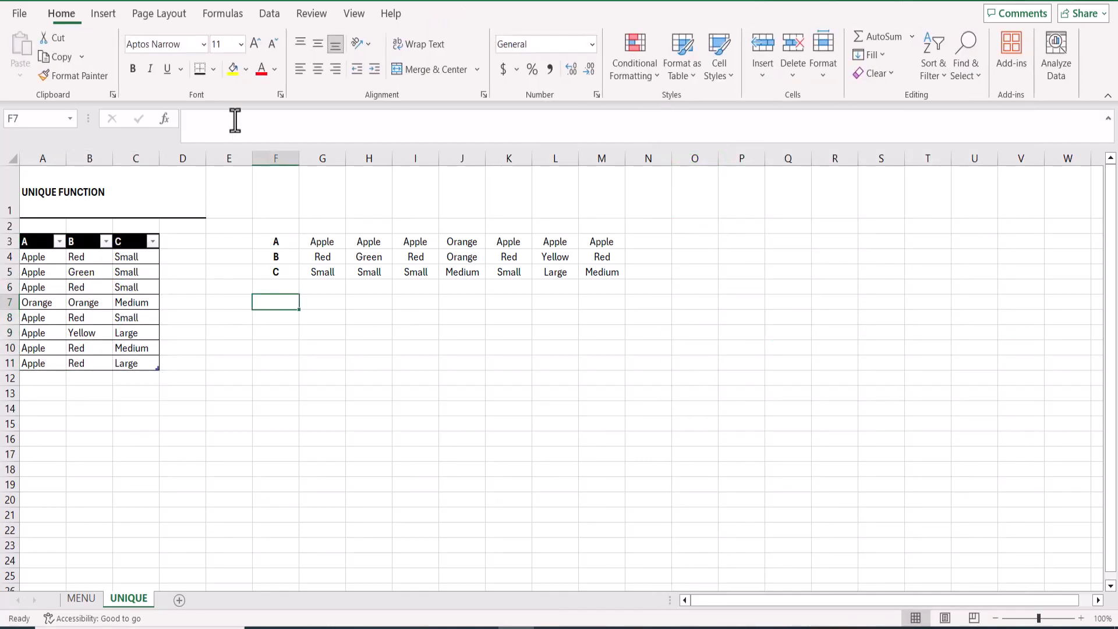
text(=)
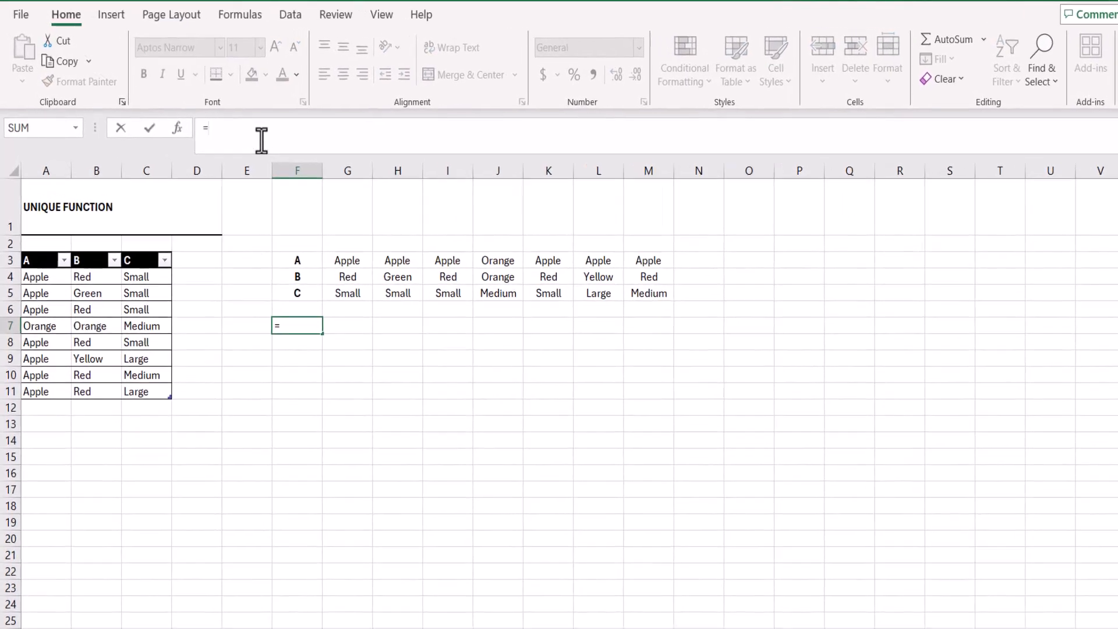
text(uniqu)
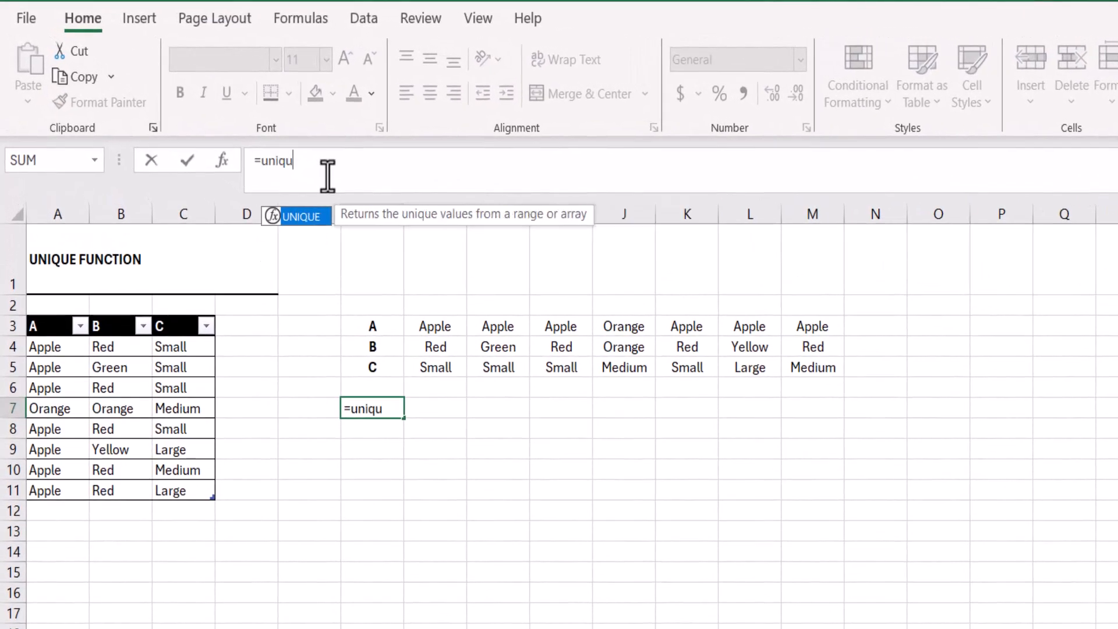
text(e()
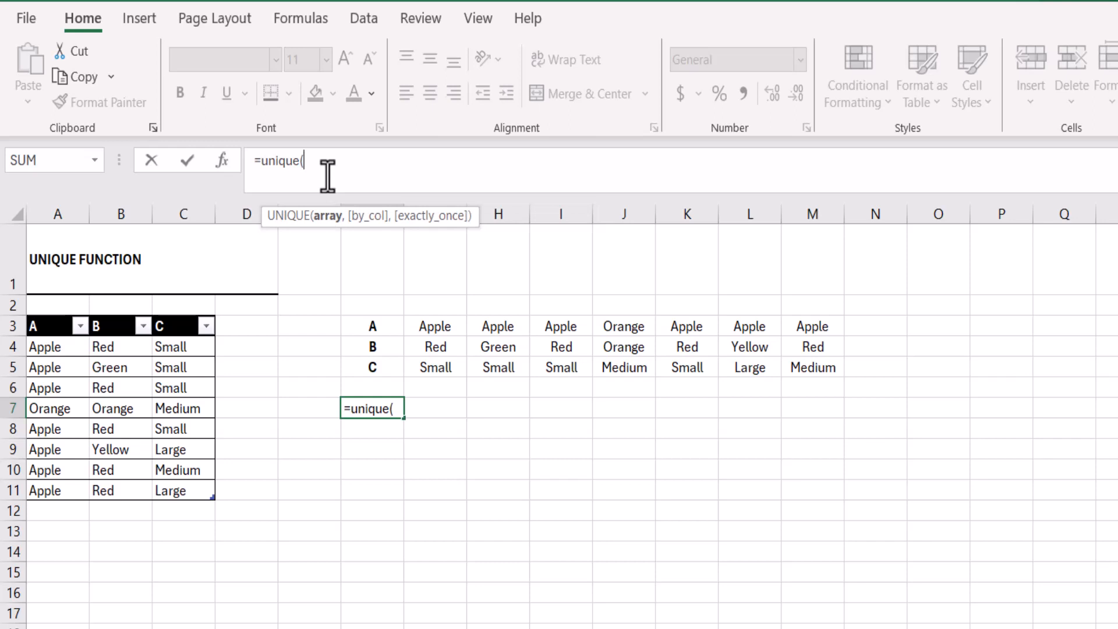
click(55, 330)
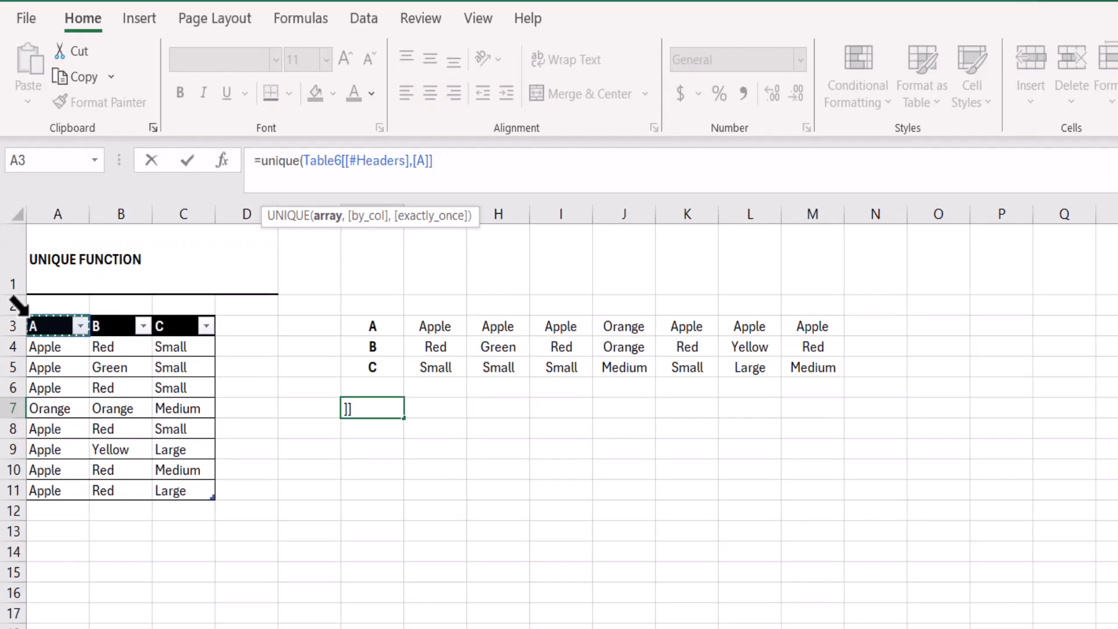
click(26, 313)
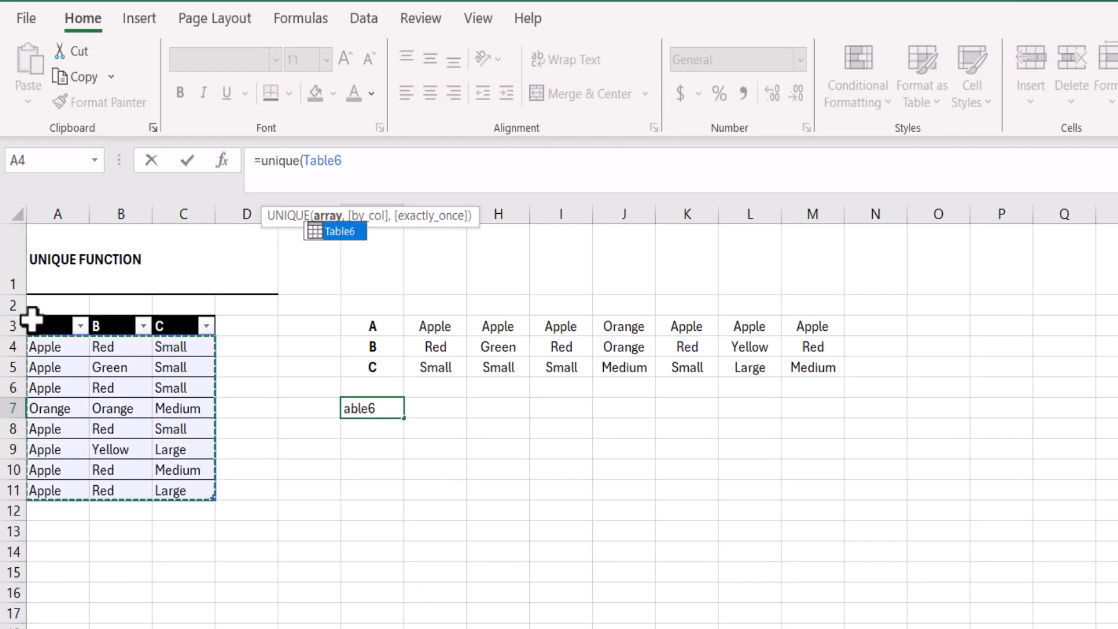
text())
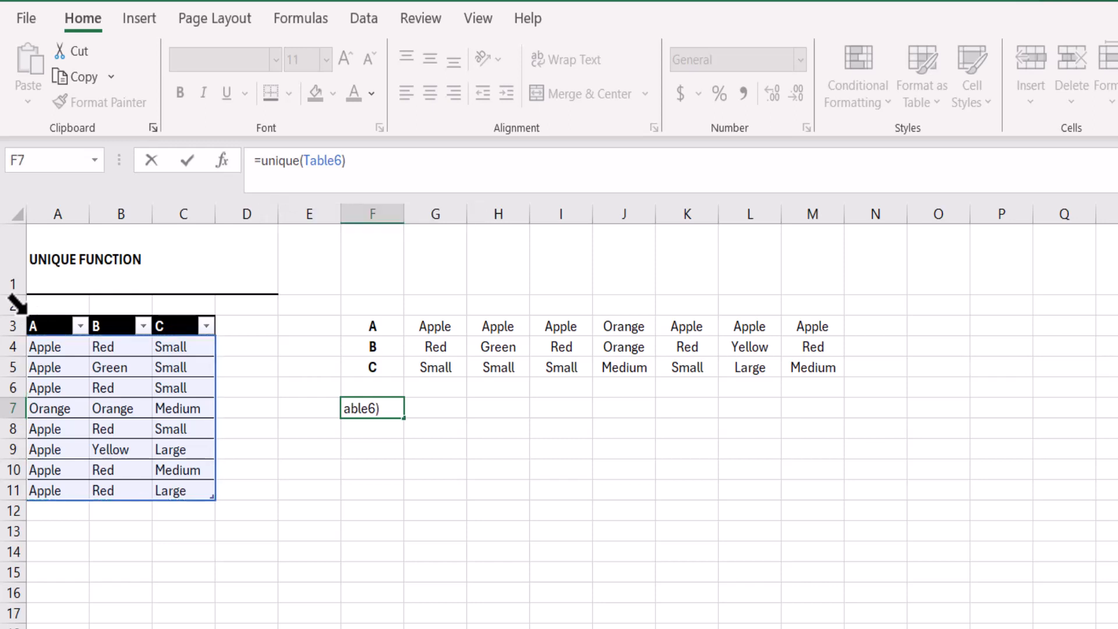
key(Return)
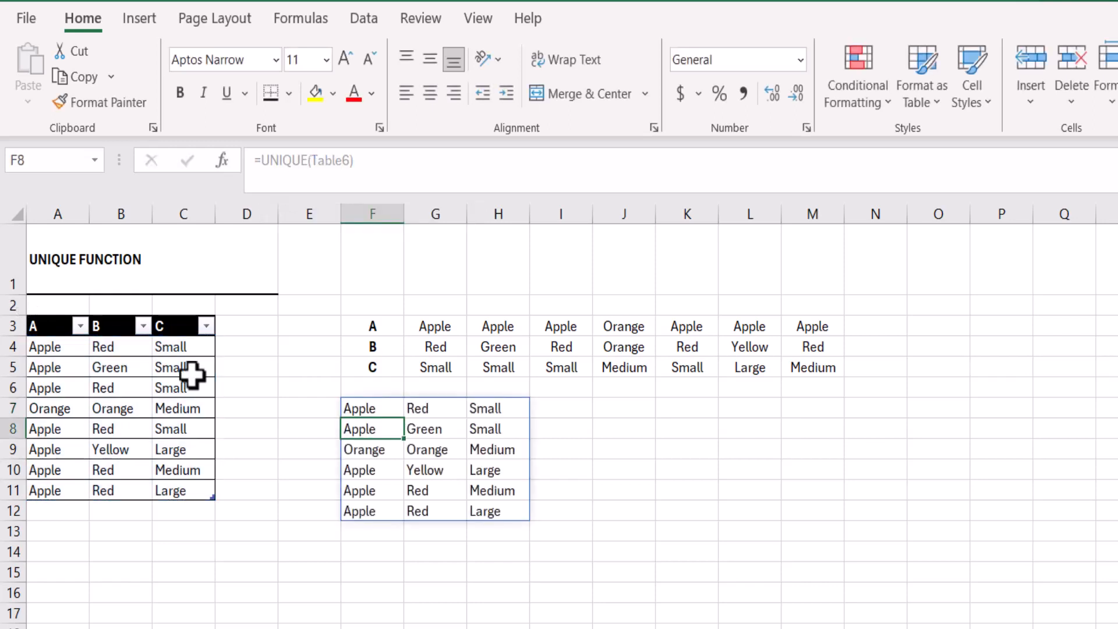
- Add a new row with Orange, Orange and Large directly below the formatted table, in A12:C12
click(47, 511)
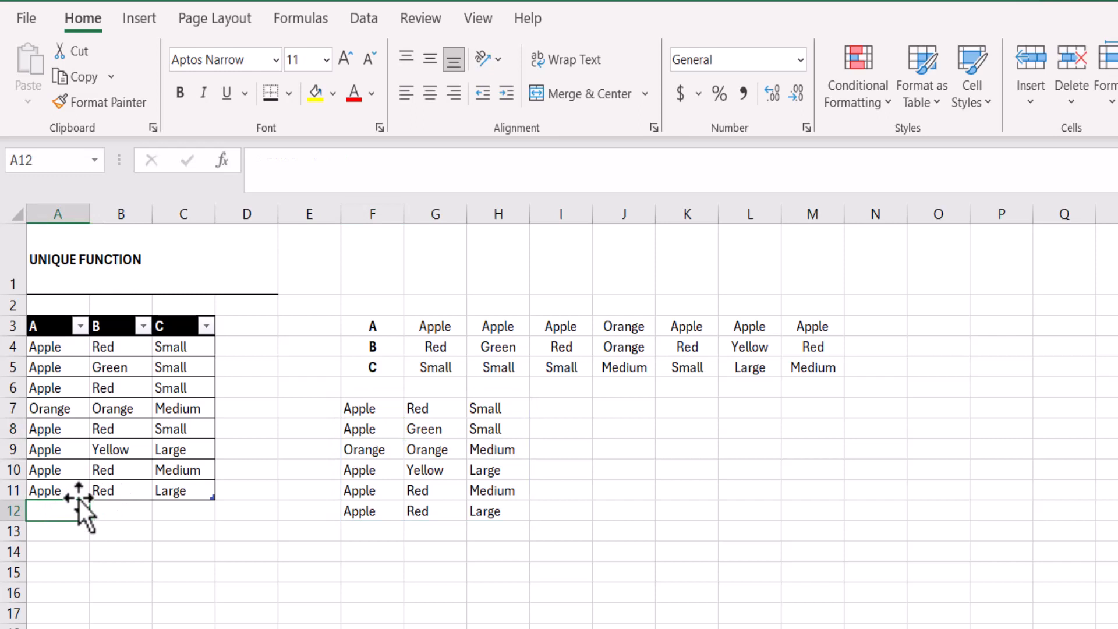
text(Orange)
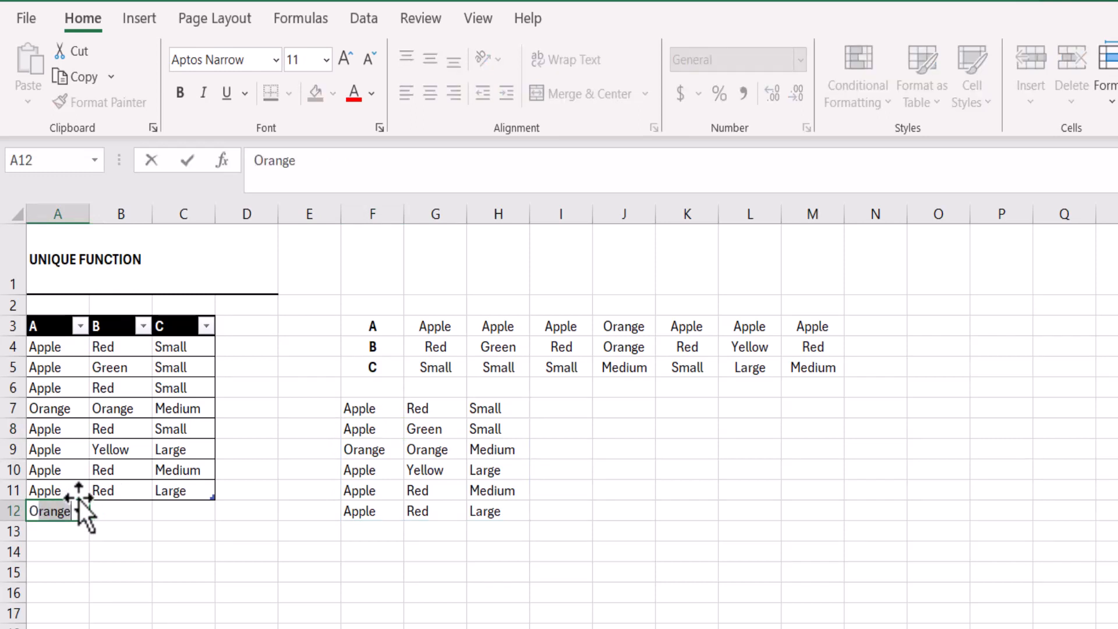
key(Tab)
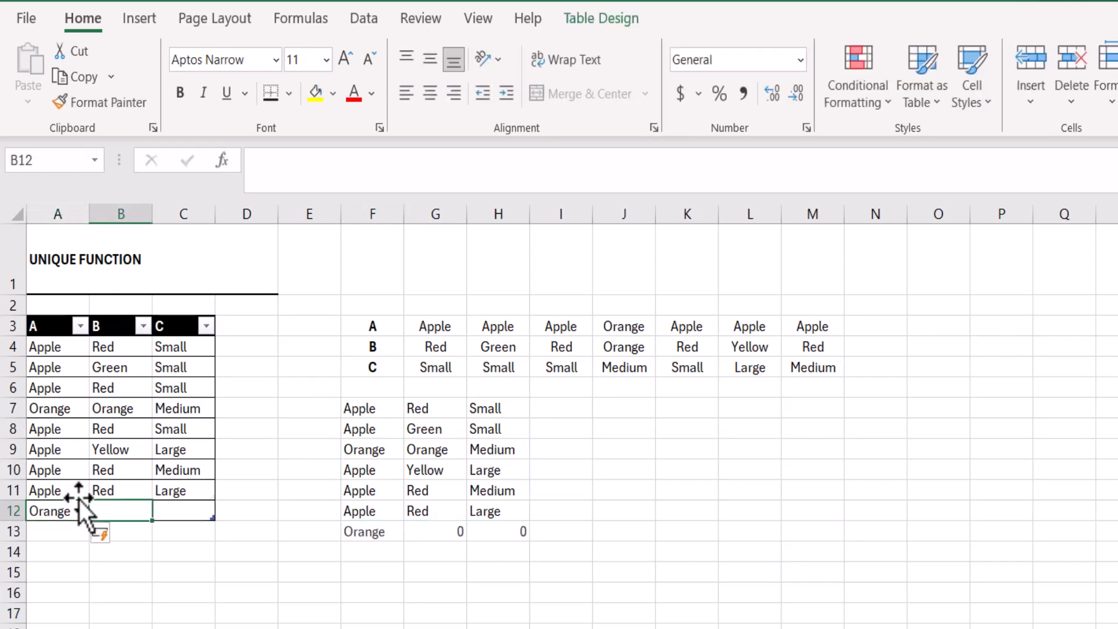
text(Orange)
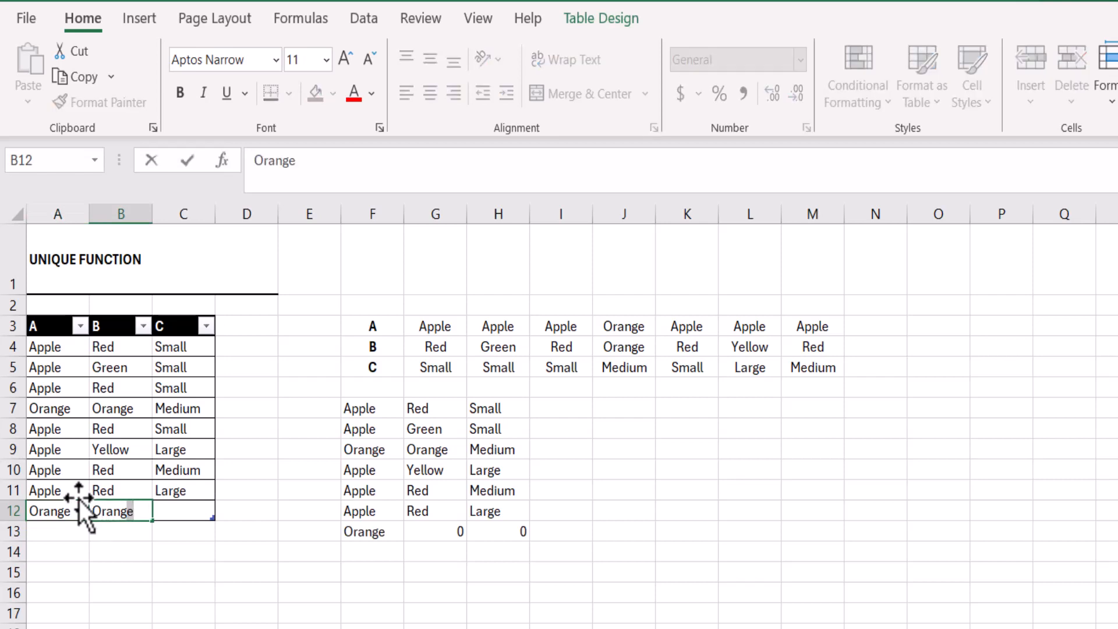
key(Tab)
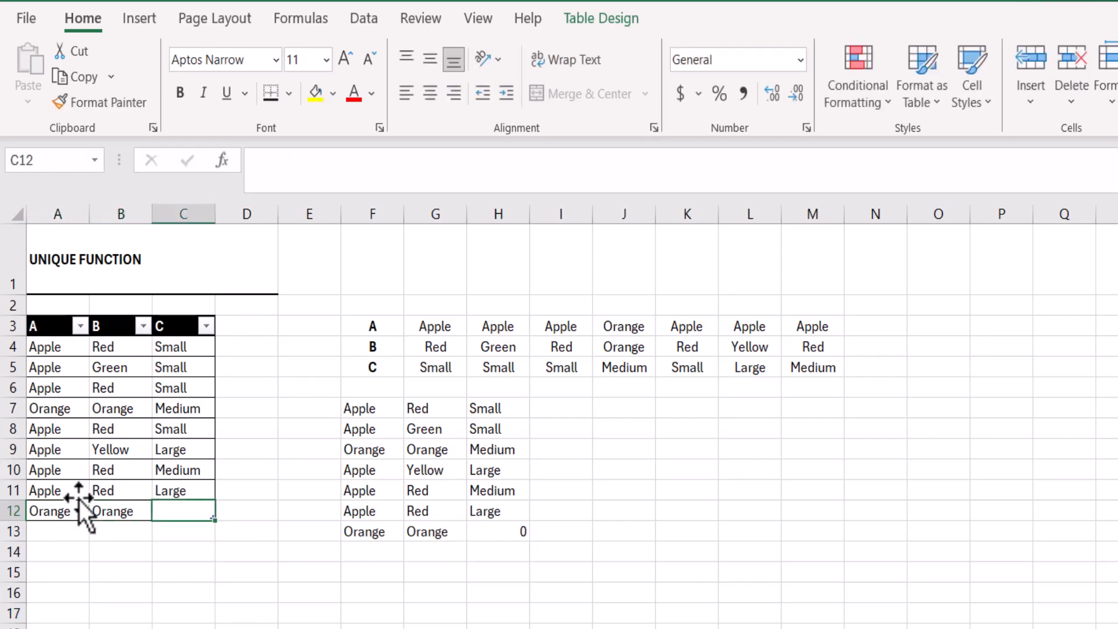
text(Large)
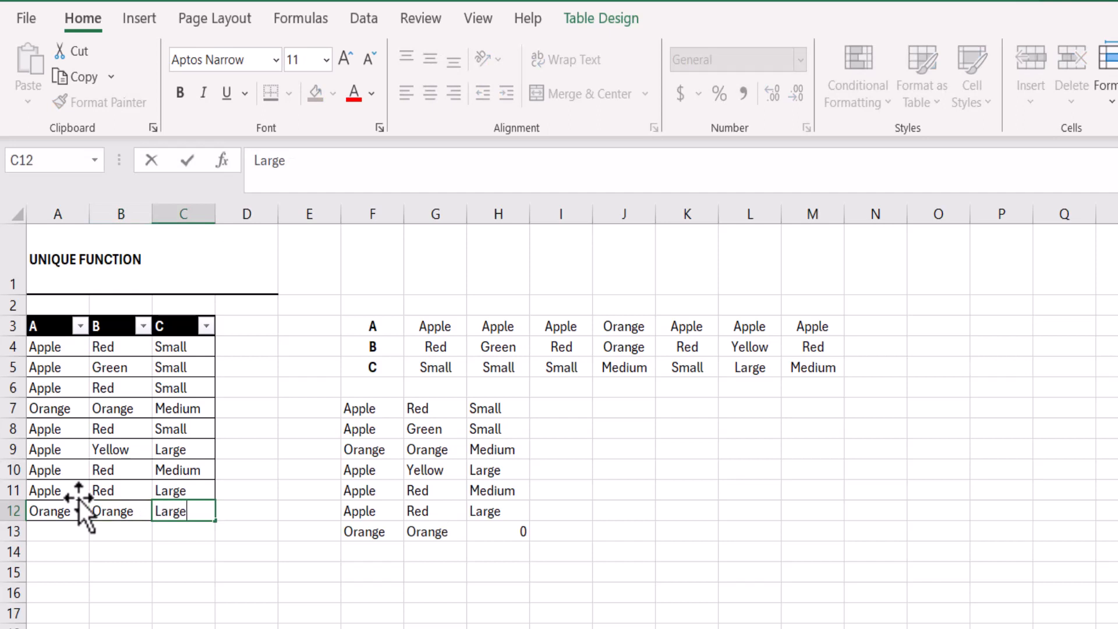
key(Return)
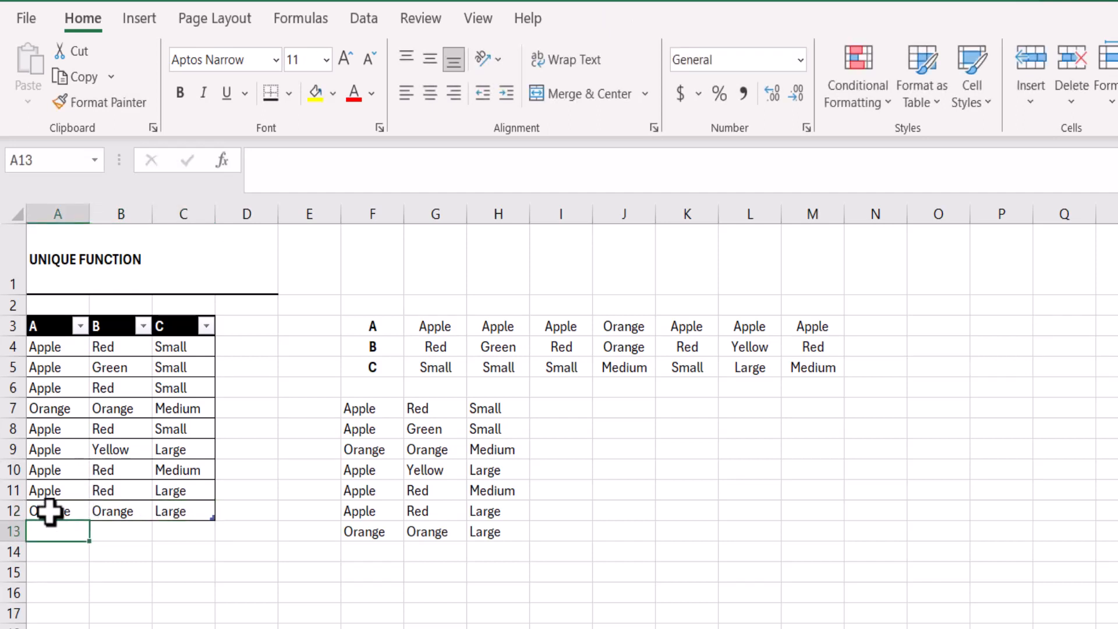
- Copy the last table row in A12:C12 into the row directly below it, starting at A13
drag(45, 511, 184, 512)
key(ctrl+c)
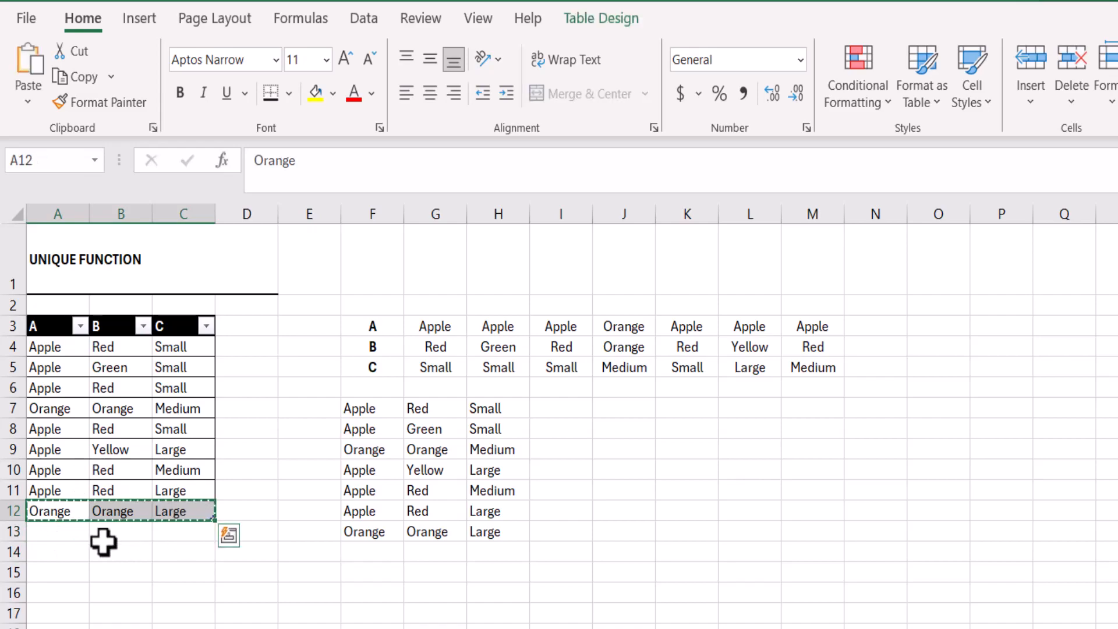
click(54, 532)
key(ctrl+v)
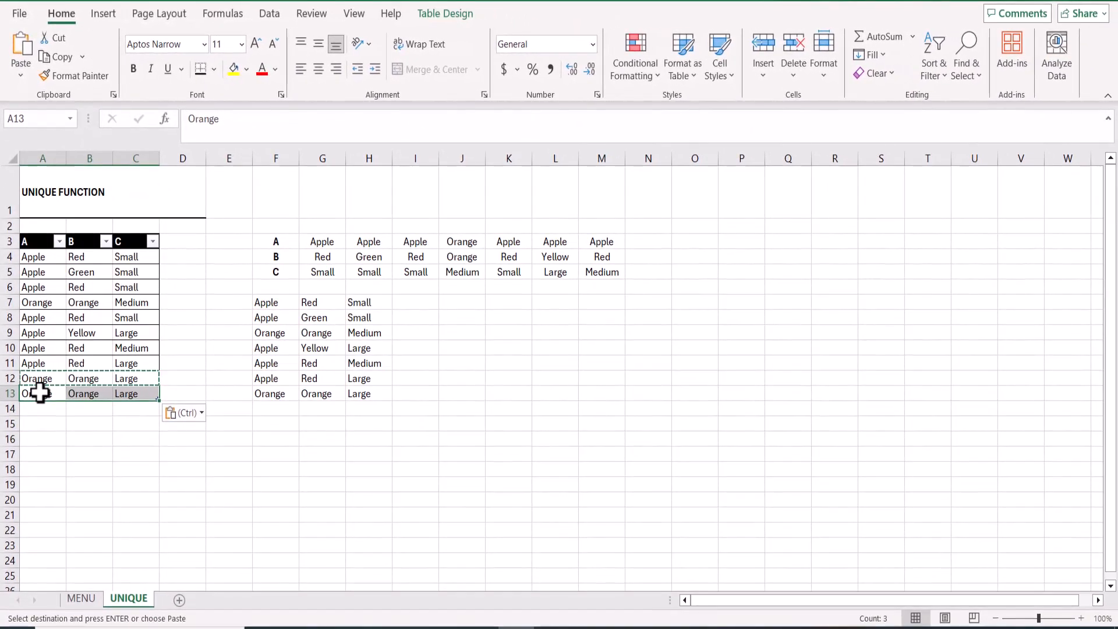
key(Up)
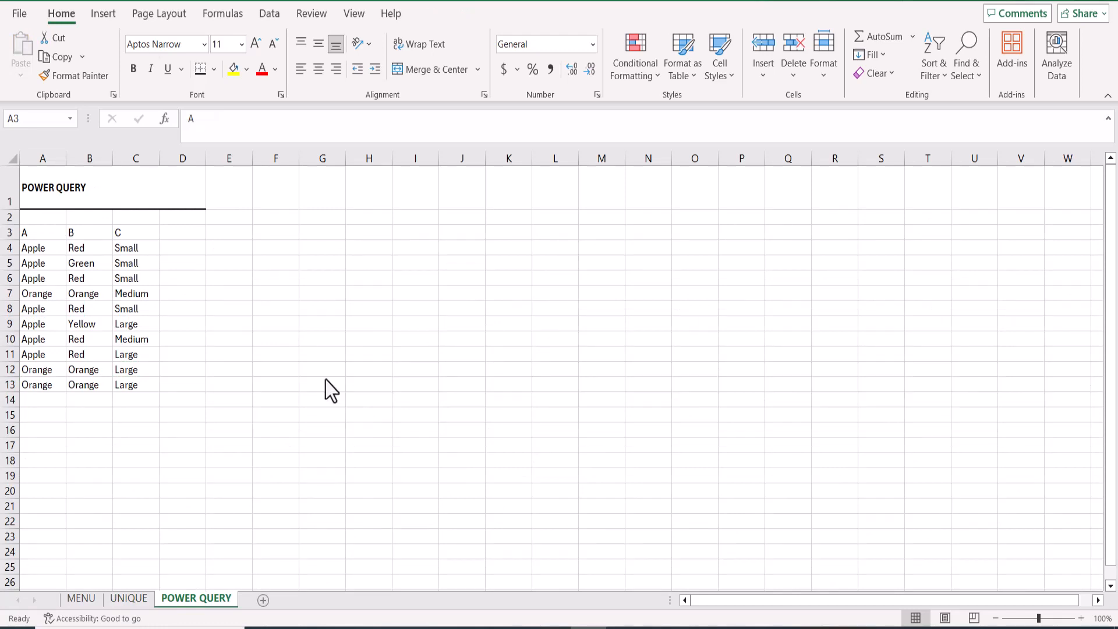
- Format the range A3:C13 on the POWER QUERY sheet as a table with headers, using a light style with a black header row
click(43, 233)
drag(43, 233, 128, 385)
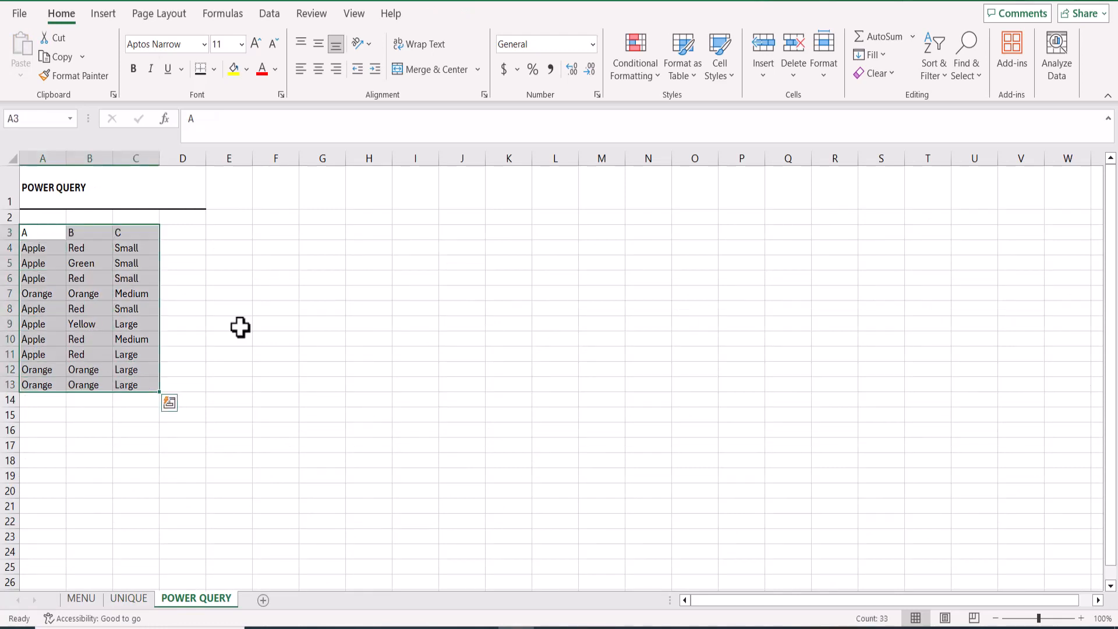
click(692, 76)
click(697, 180)
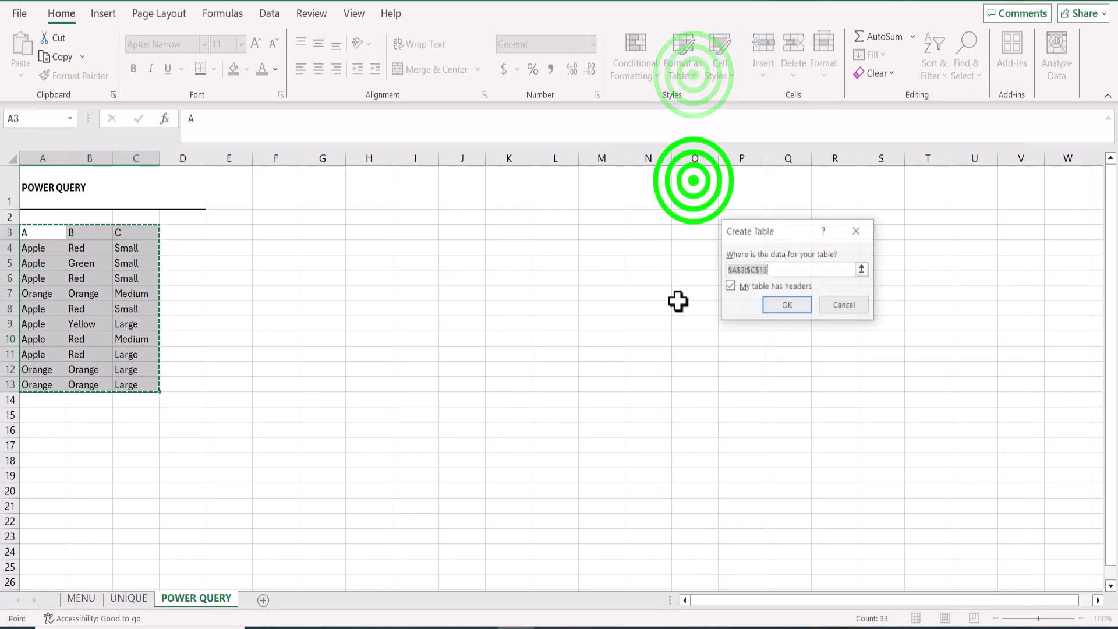
click(788, 306)
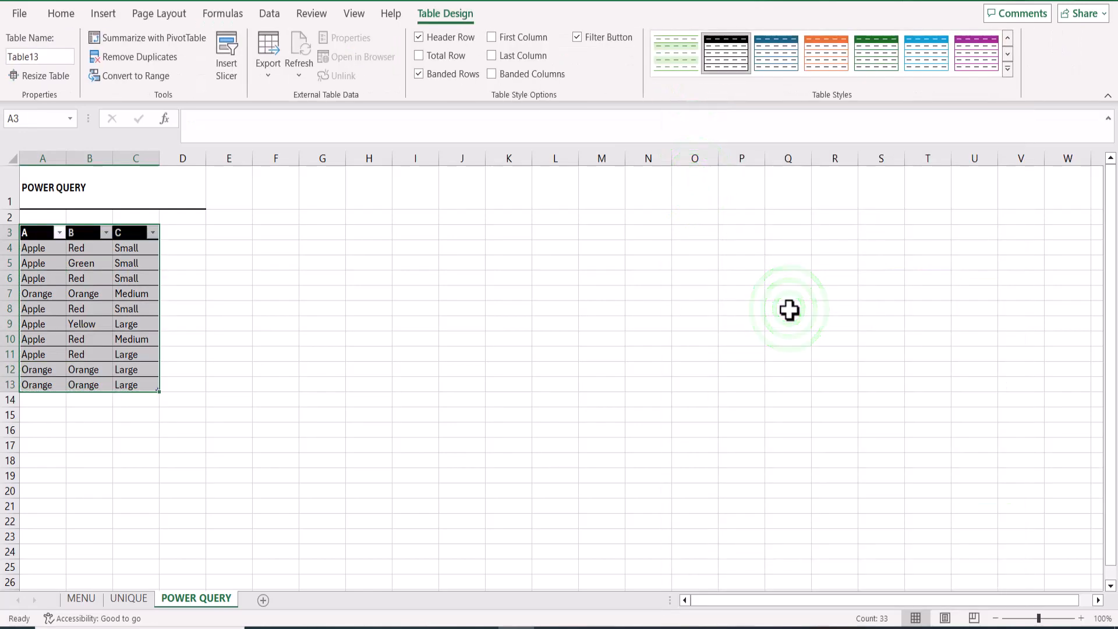
- Create a query from the new table in the Power Query Editor and select its Changed Type step
click(269, 14)
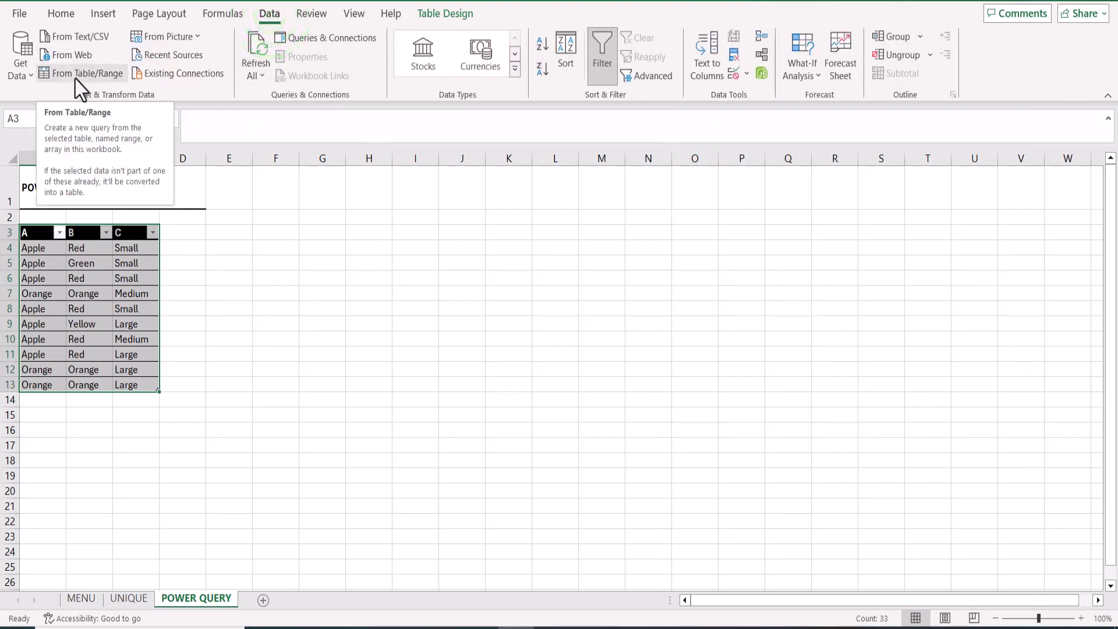
click(75, 78)
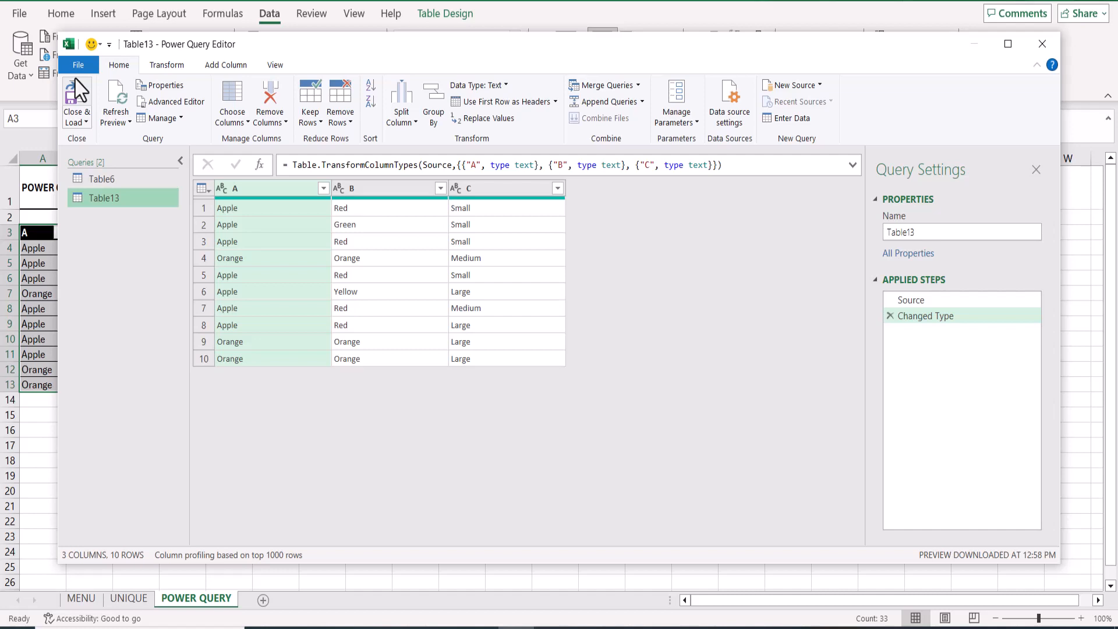
click(916, 316)
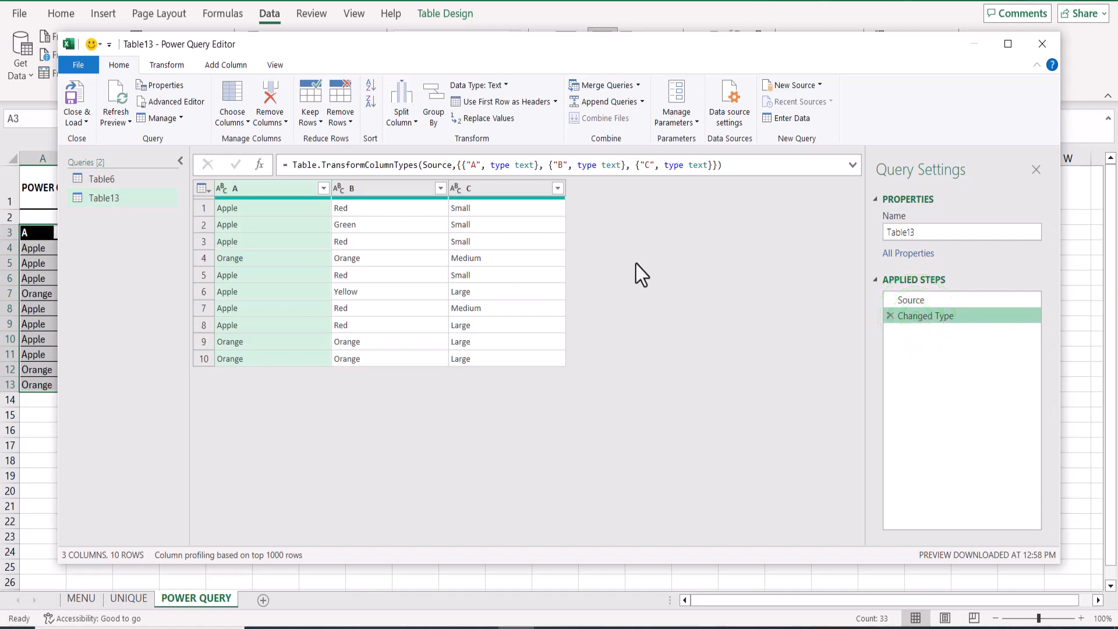
- Apply the Capitalize Each Word format to columns A, B and C of the query
ctrl+click(401, 193)
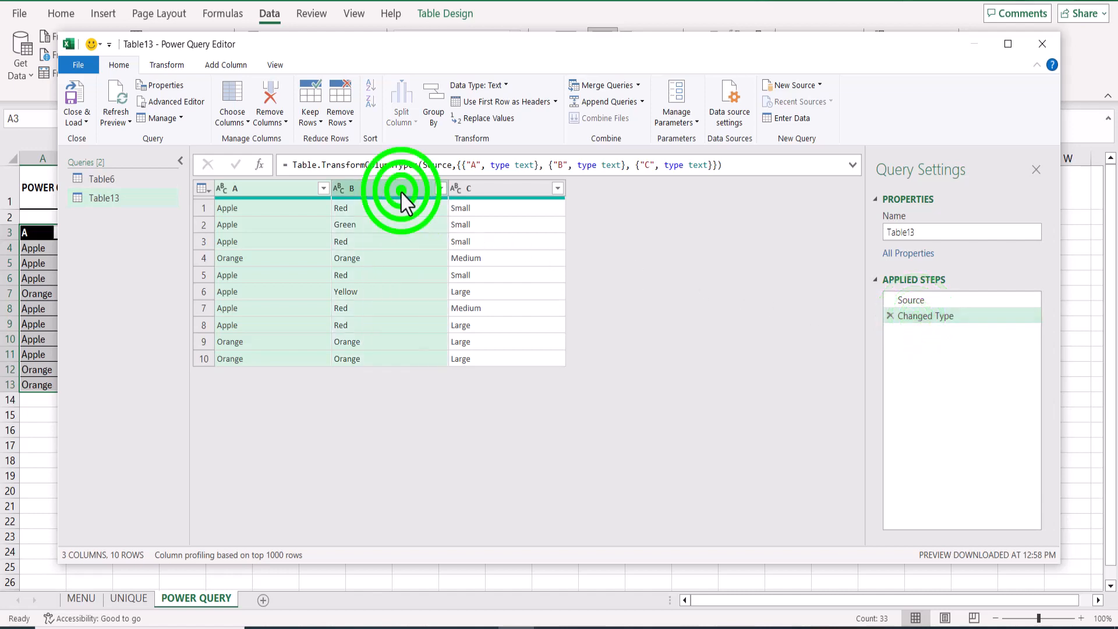
ctrl+click(483, 195)
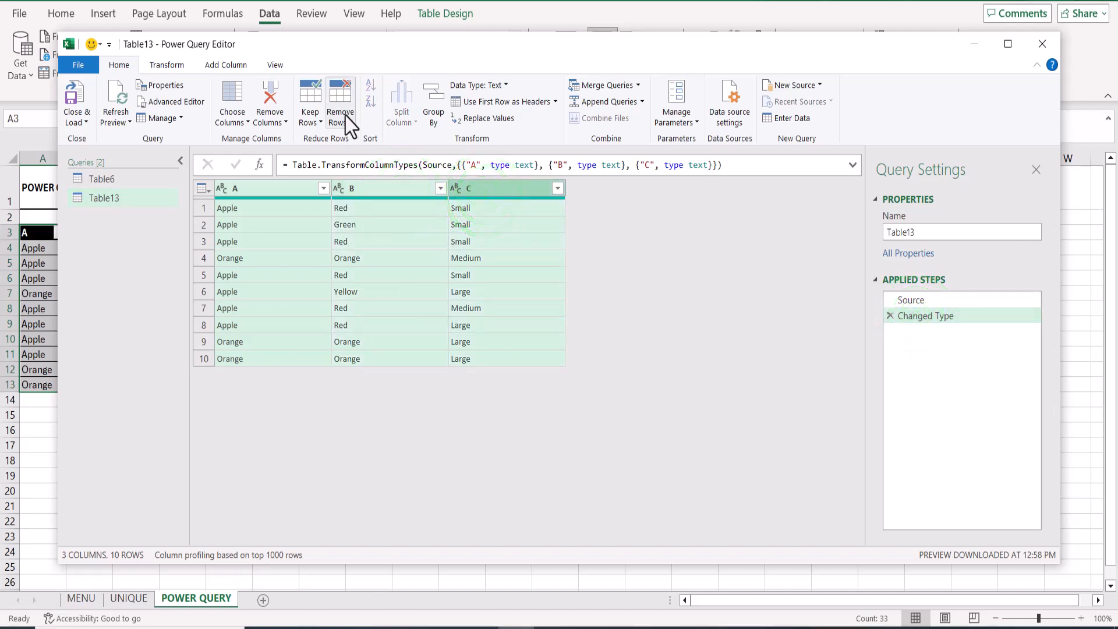
click(168, 65)
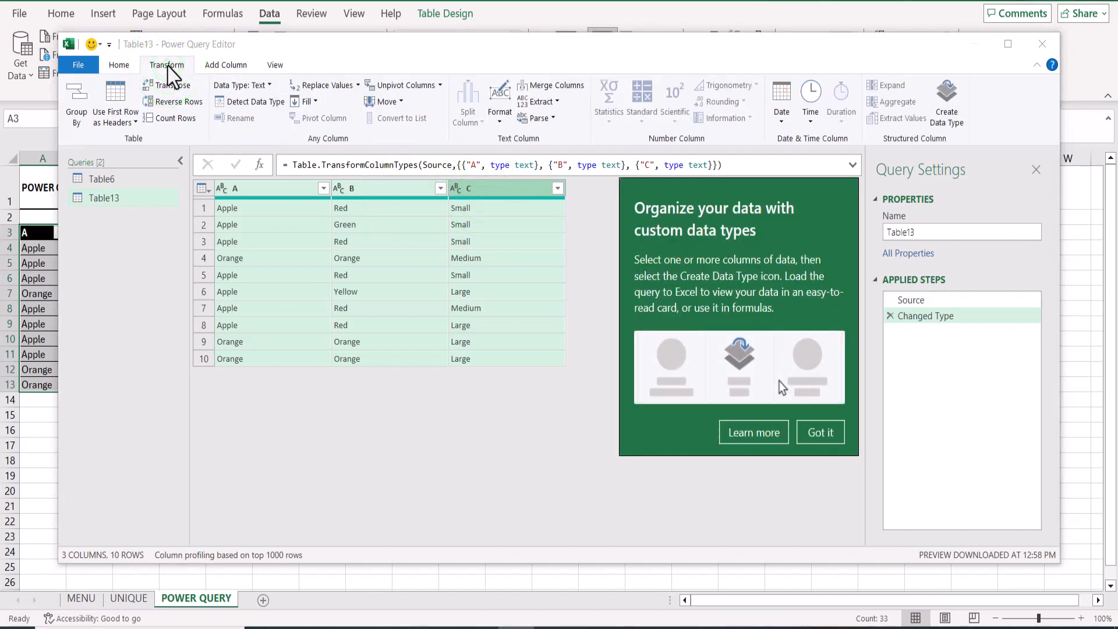
click(505, 122)
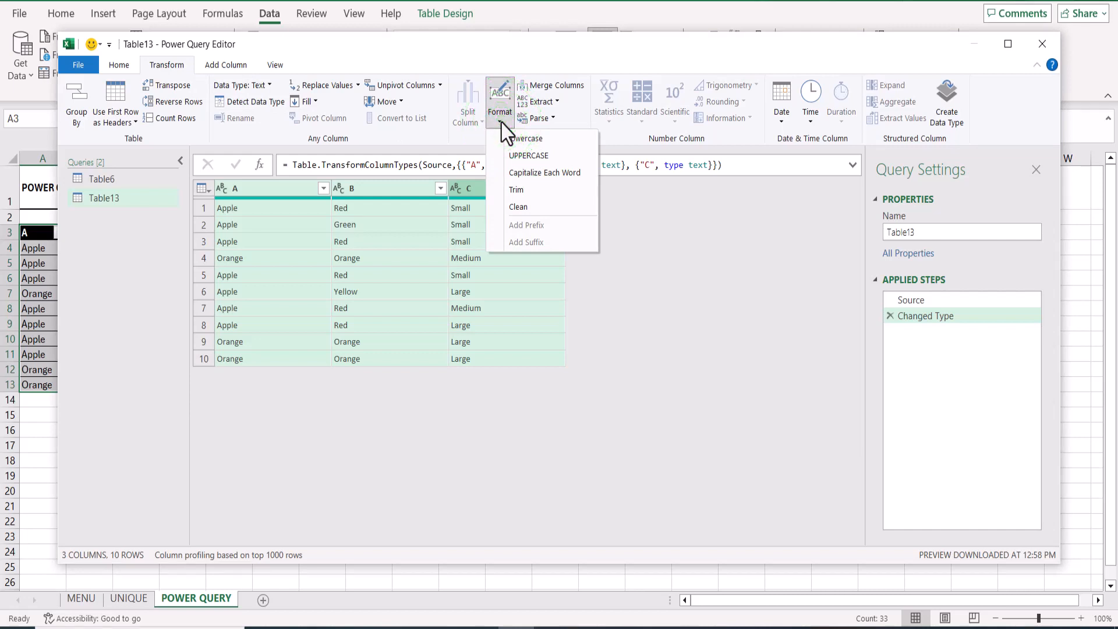
click(529, 174)
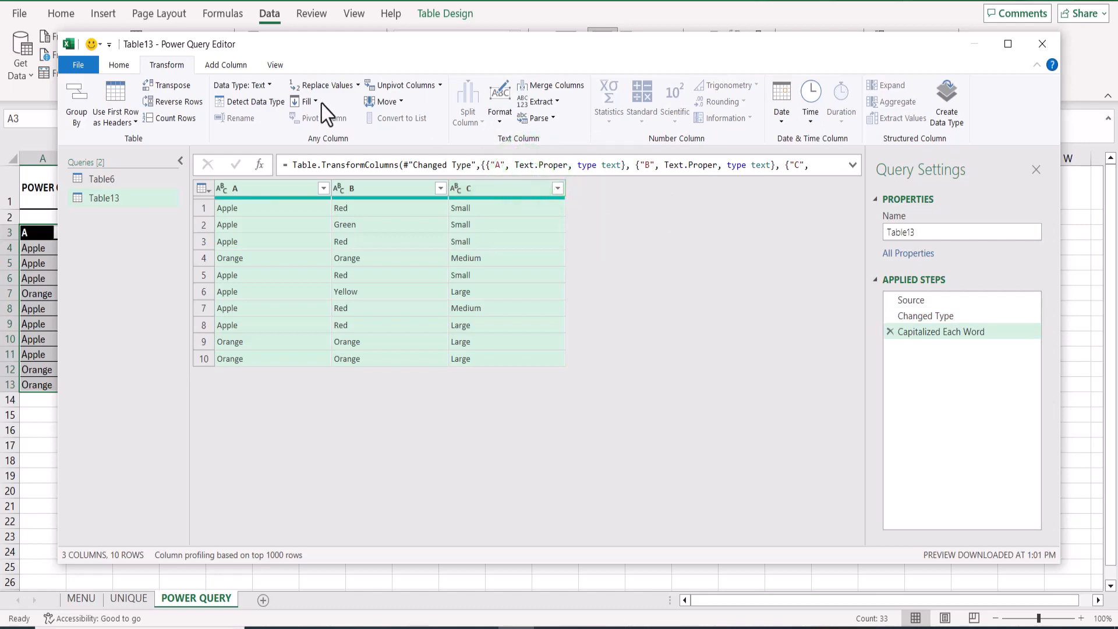
- Remove the query's duplicate rows based on columns A and C only
click(122, 63)
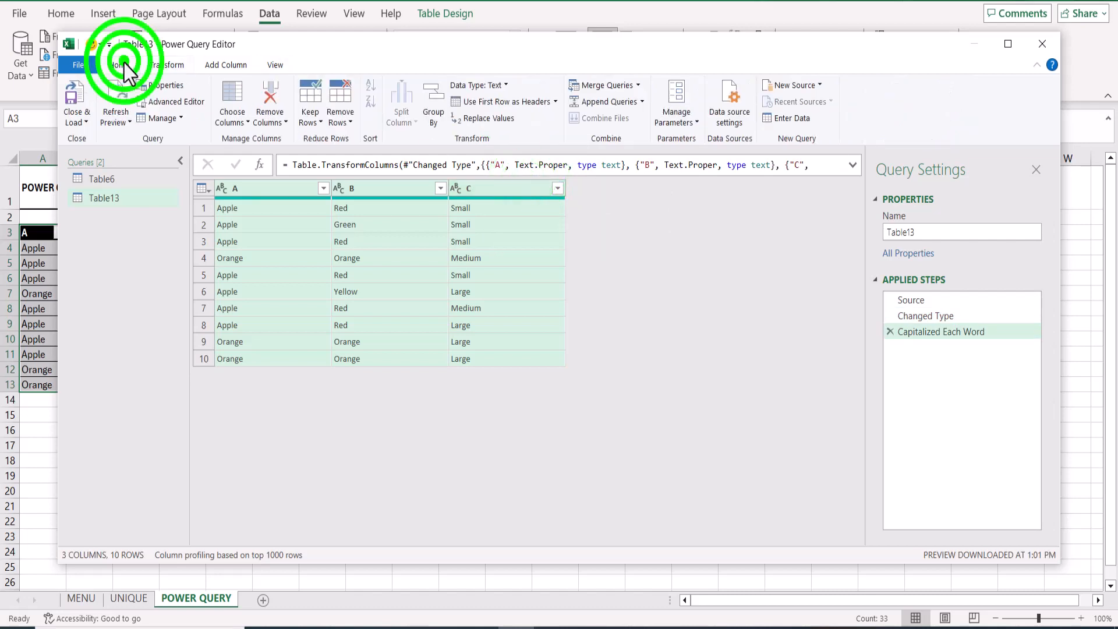
click(251, 189)
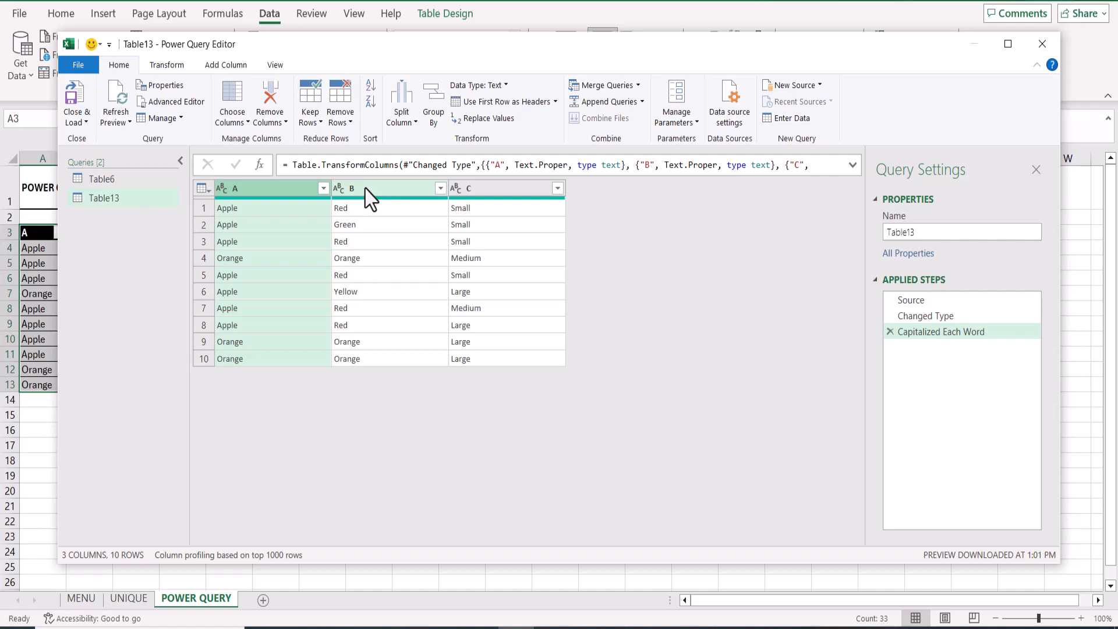
ctrl+click(481, 190)
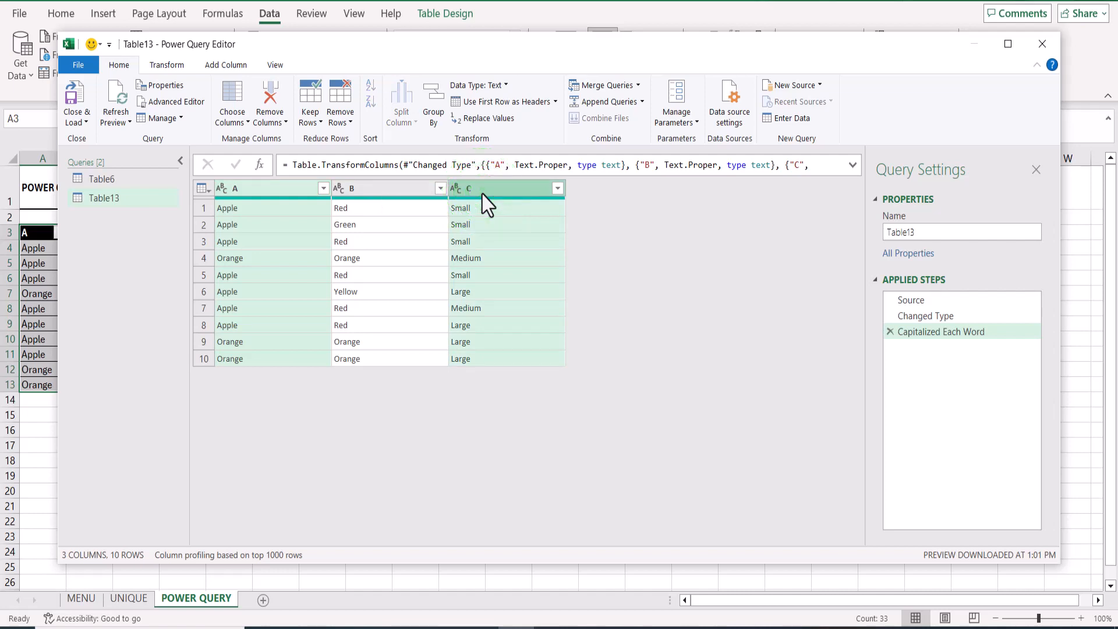
click(351, 122)
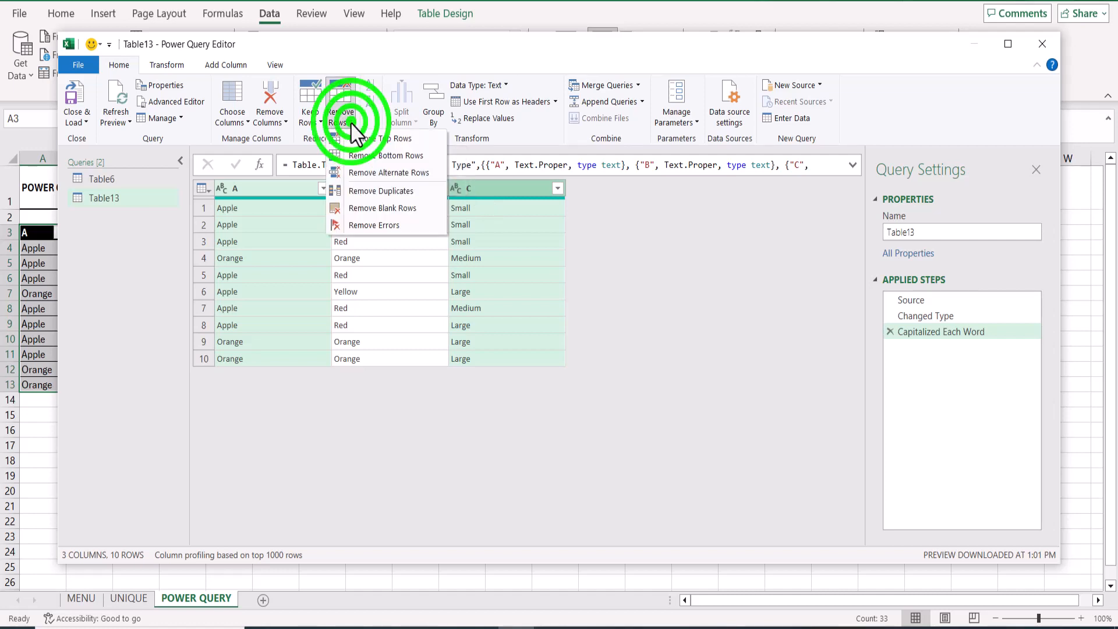
click(372, 193)
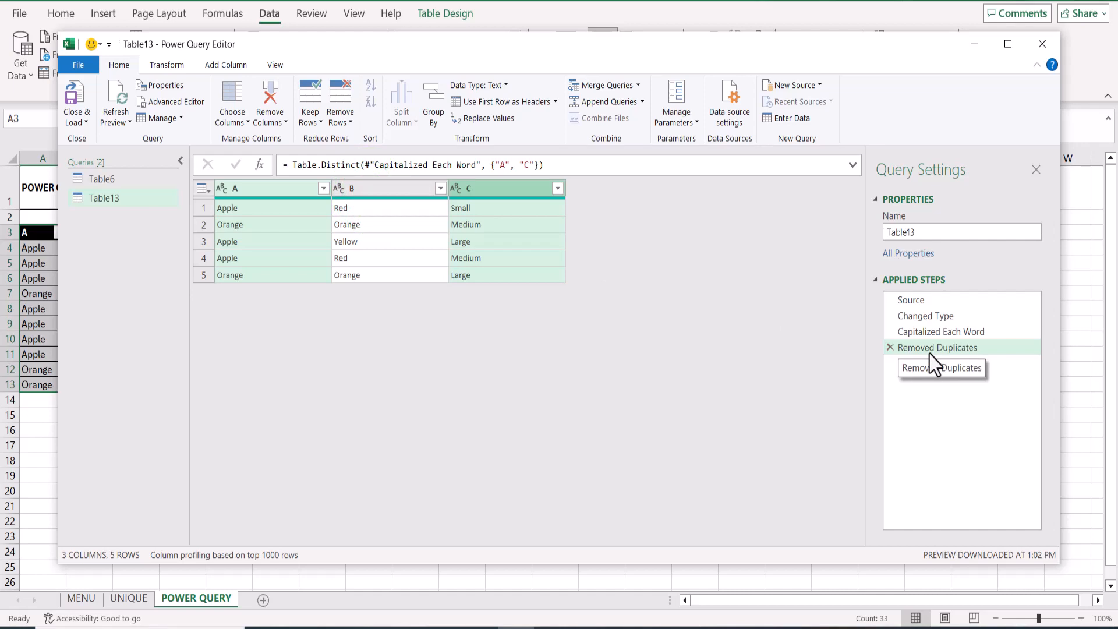
- Close the query and load its result as a table into the existing POWER QUERY worksheet at cell F3
click(90, 123)
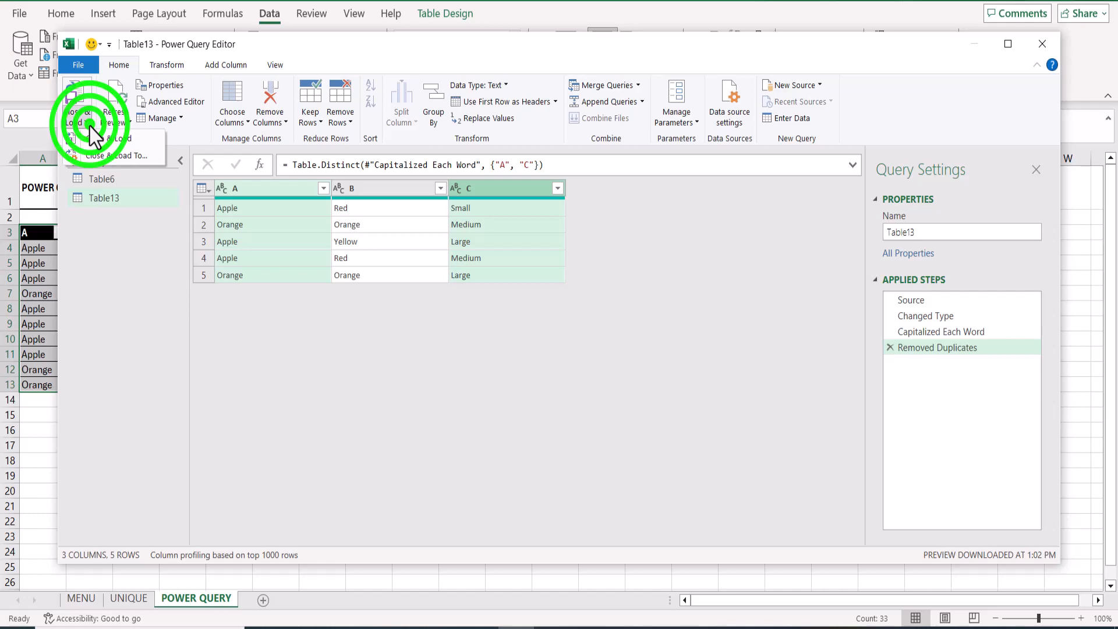
click(117, 155)
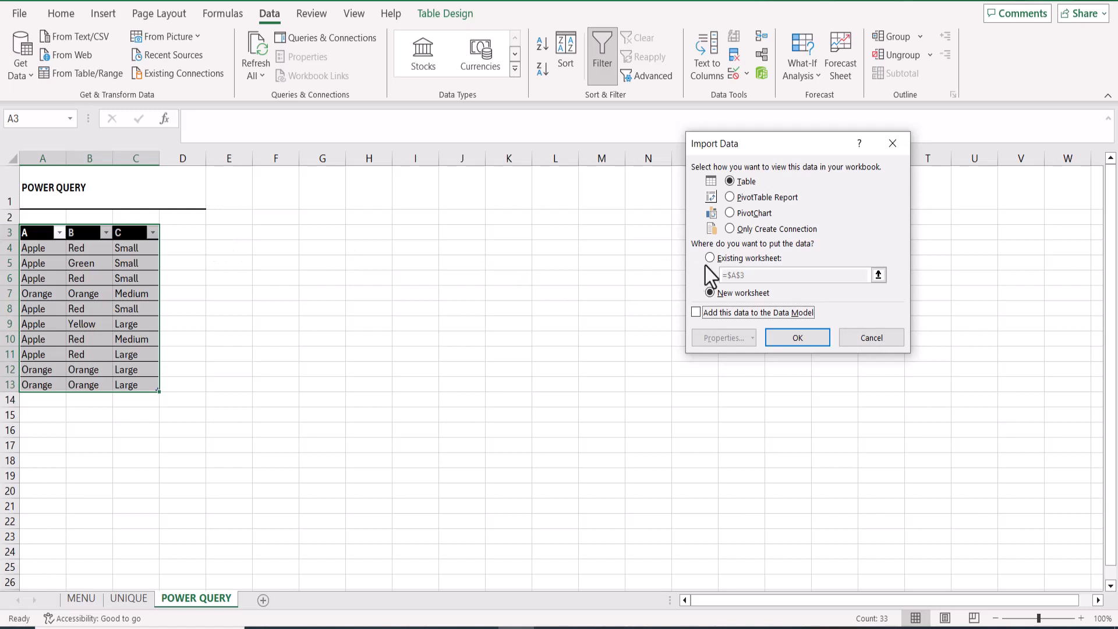
click(710, 259)
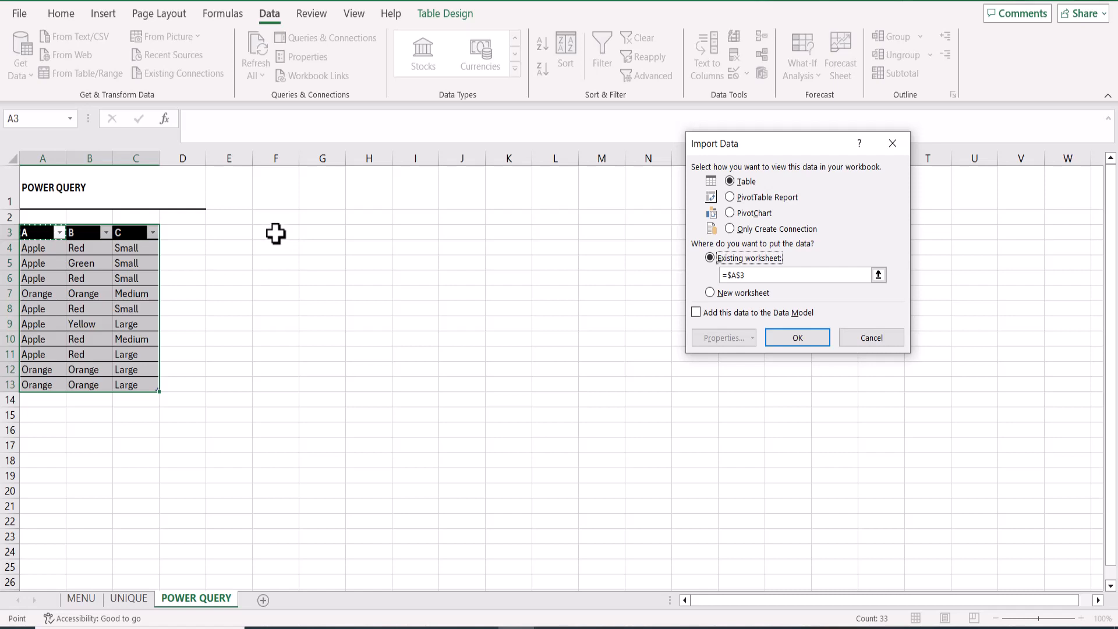
click(275, 233)
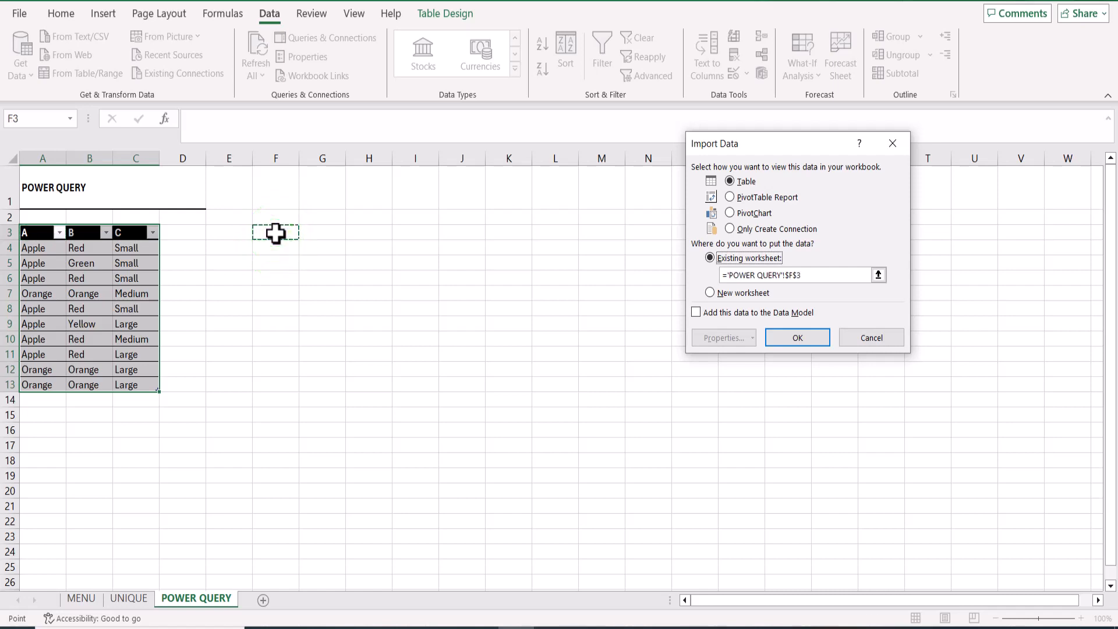
click(795, 337)
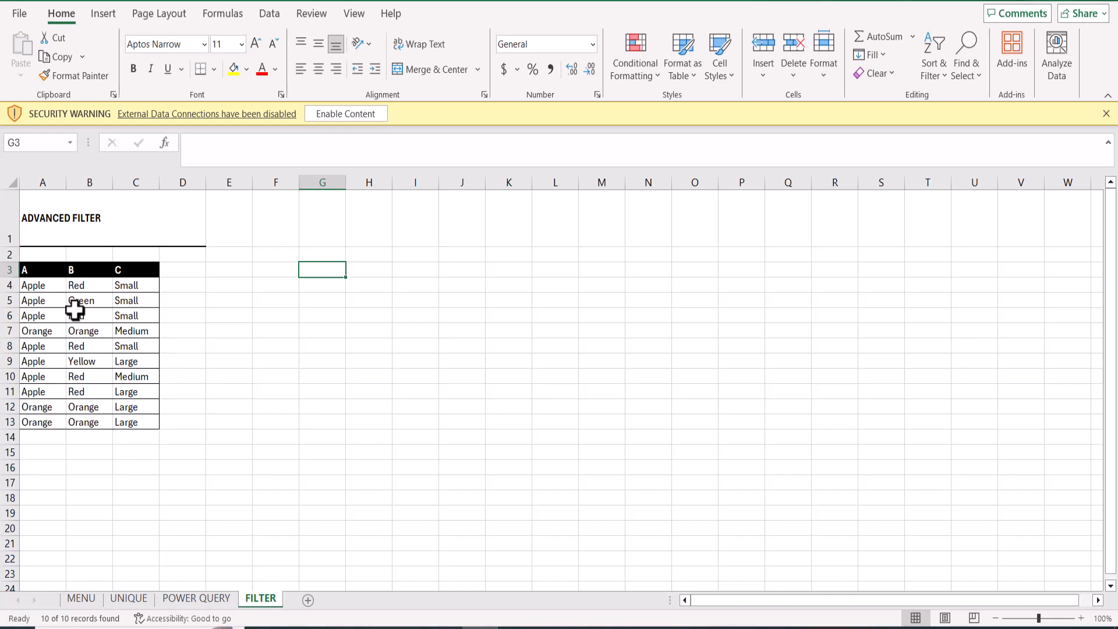
- Use Advanced Filter on A3:C13 of the FILTER sheet to copy unique records only to G3:I3
drag(30, 270, 133, 417)
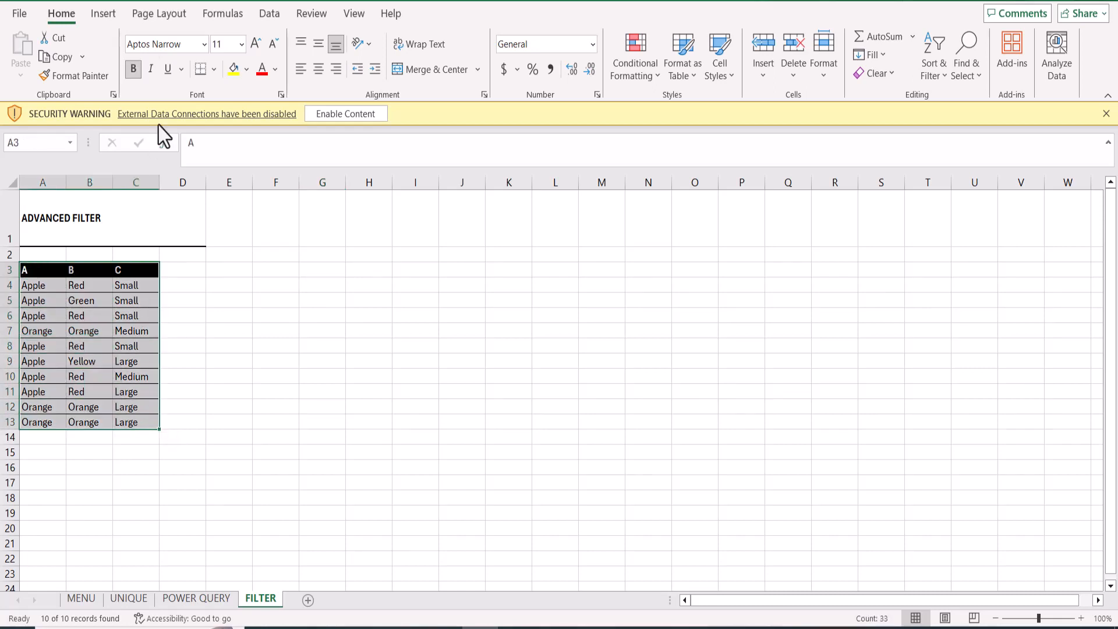
click(269, 14)
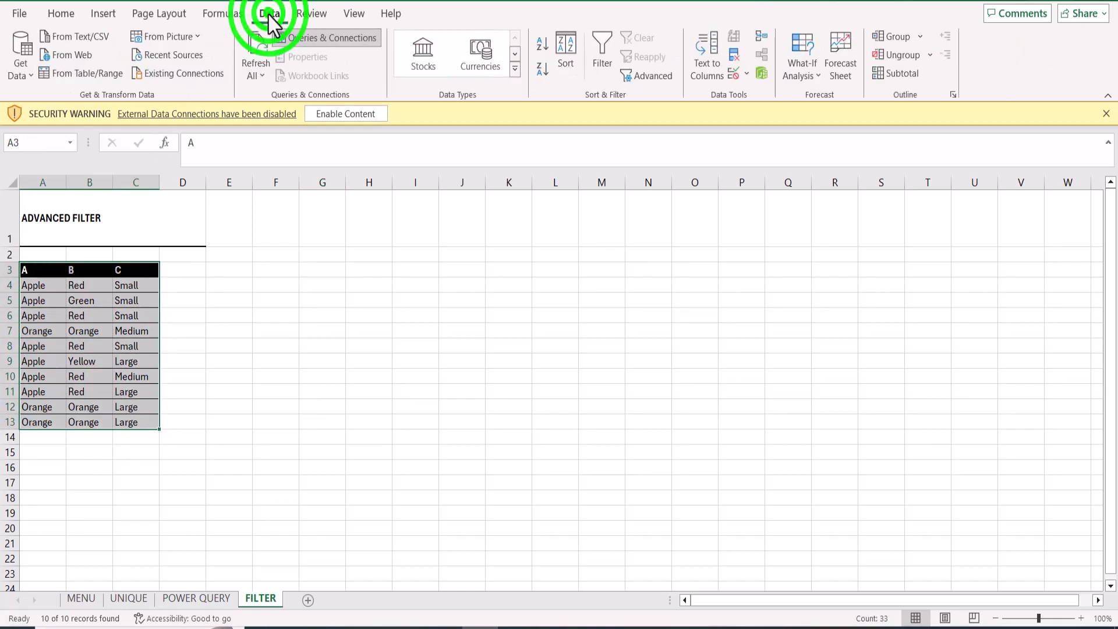
click(647, 88)
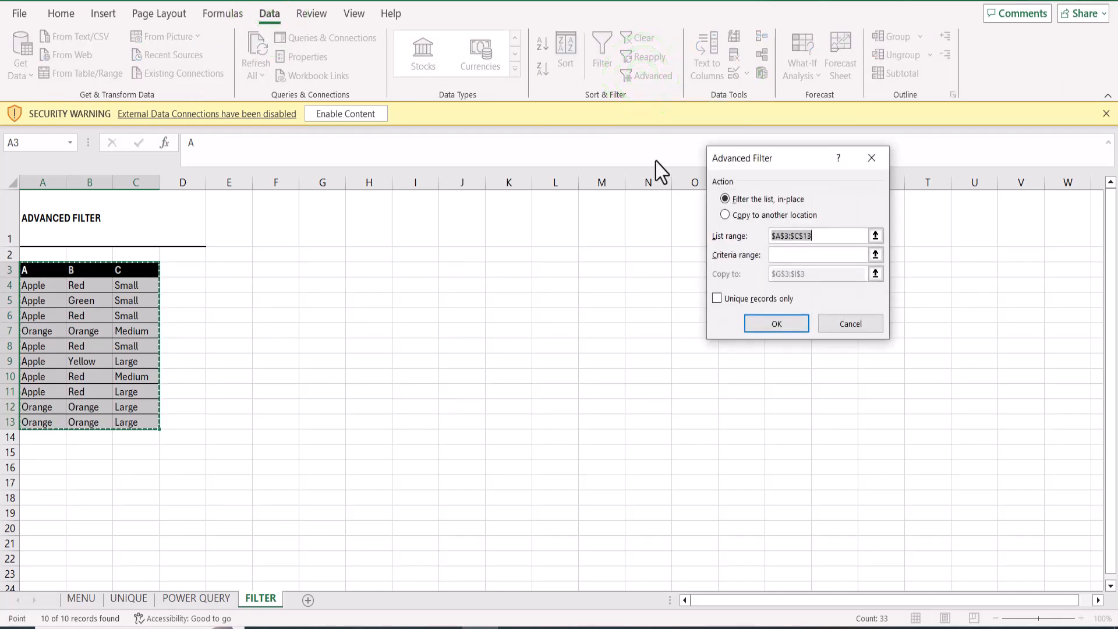
click(716, 299)
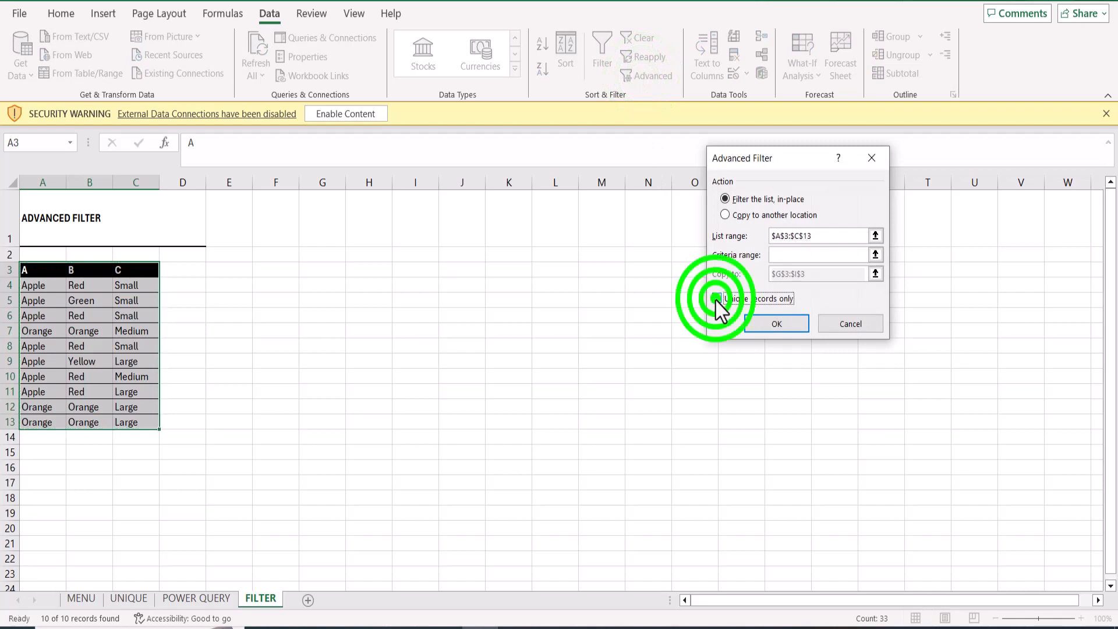
click(724, 215)
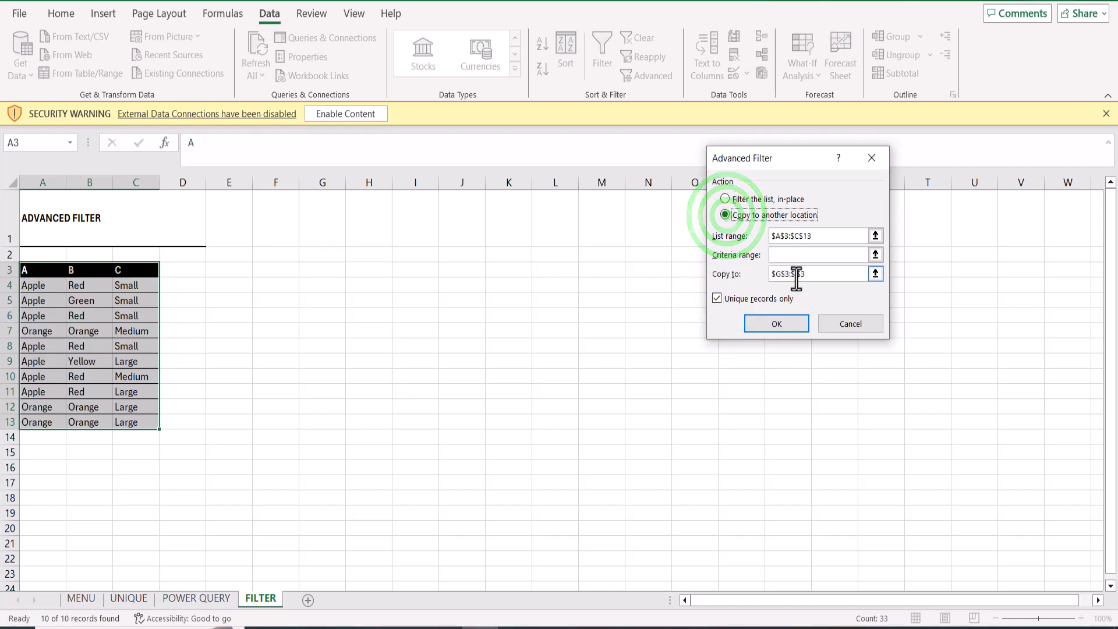
click(811, 275)
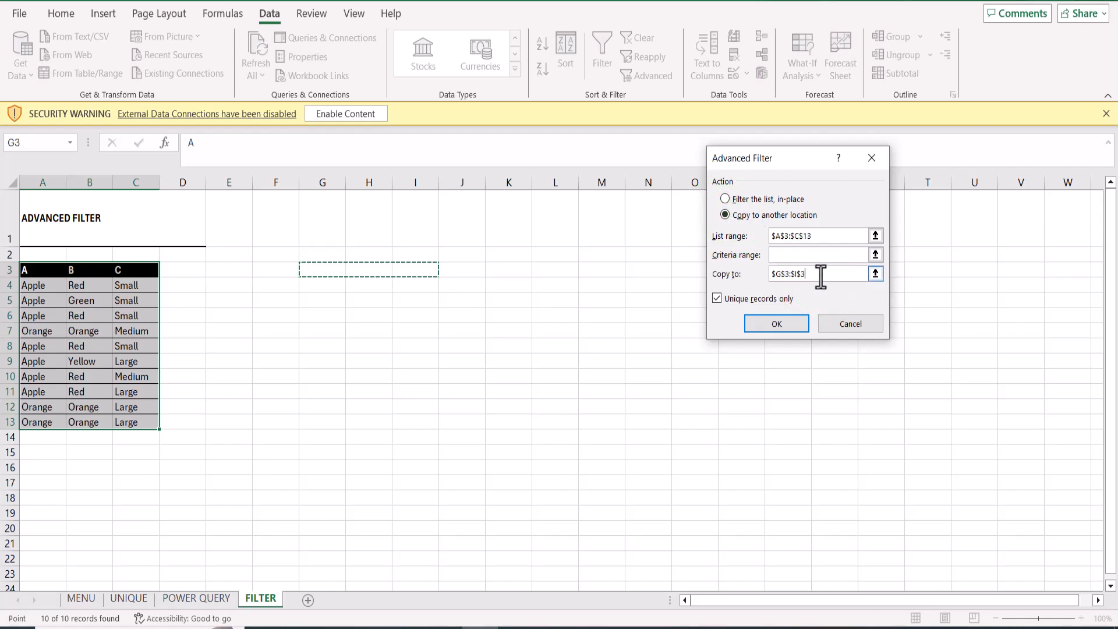
click(775, 323)
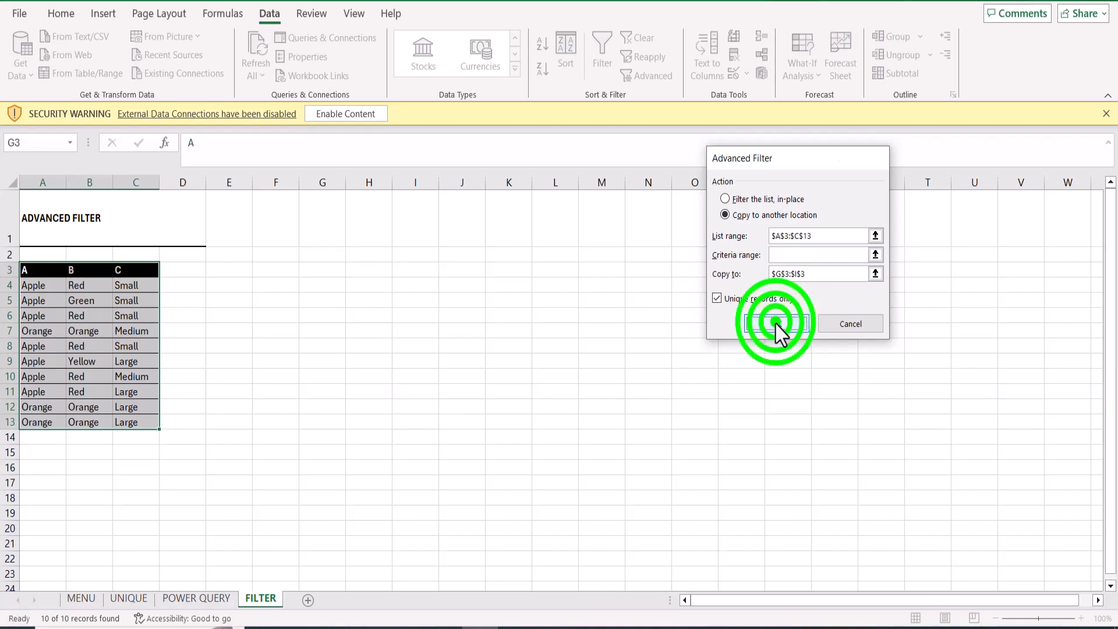